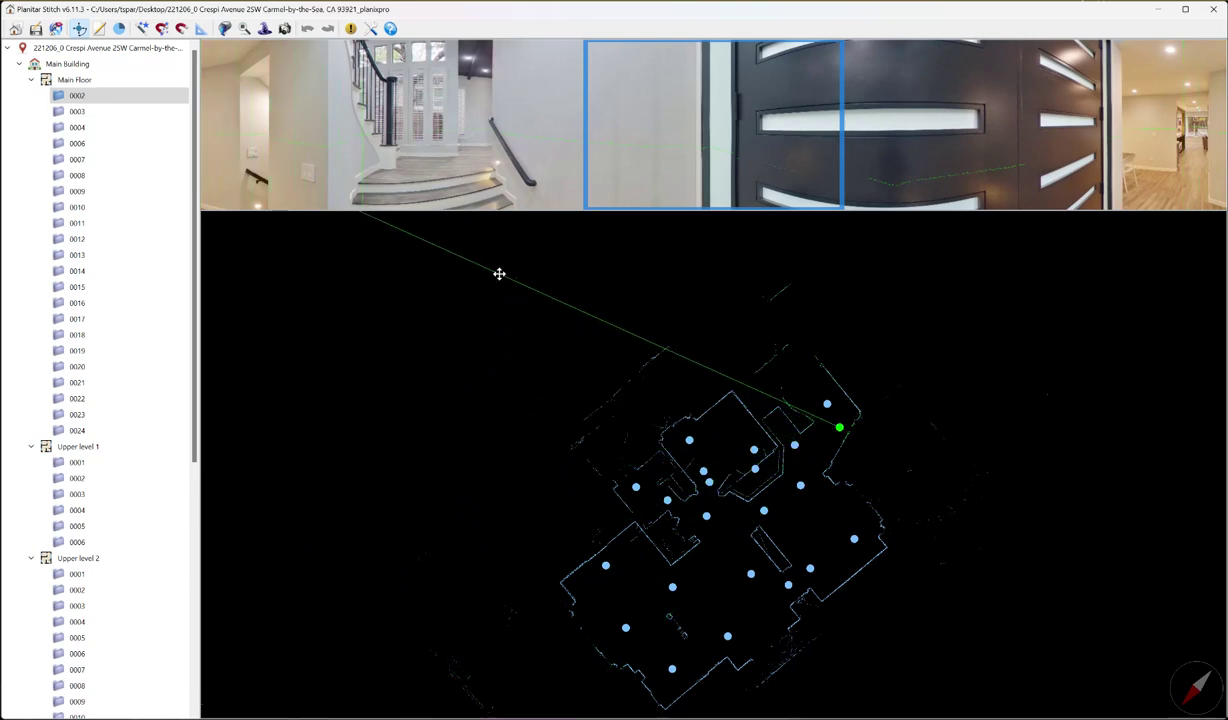
Review the wall thickness, ceiling height and grade settings of the Main Building, Main Floor, Upper level 1 and Upper level 2
{"action": "left_click", "coordinate": [90, 65]}
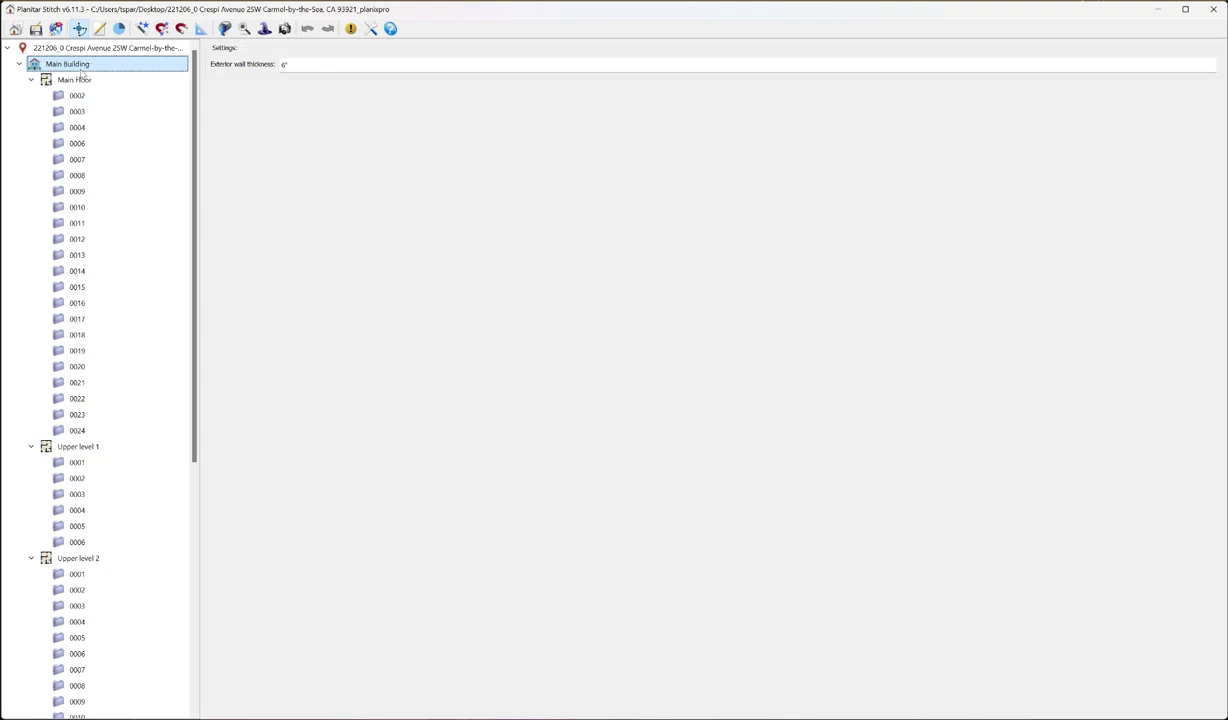
{"action": "left_click", "coordinate": [306, 64]}
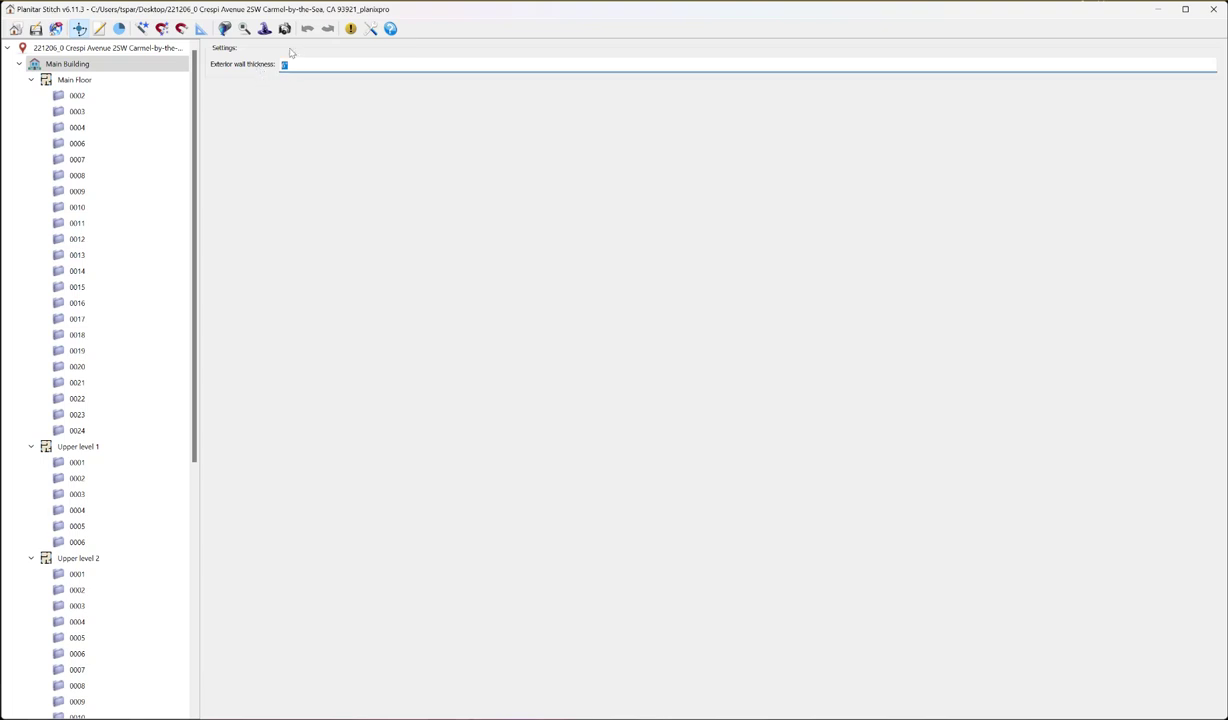
{"action": "left_click", "coordinate": [107, 80]}
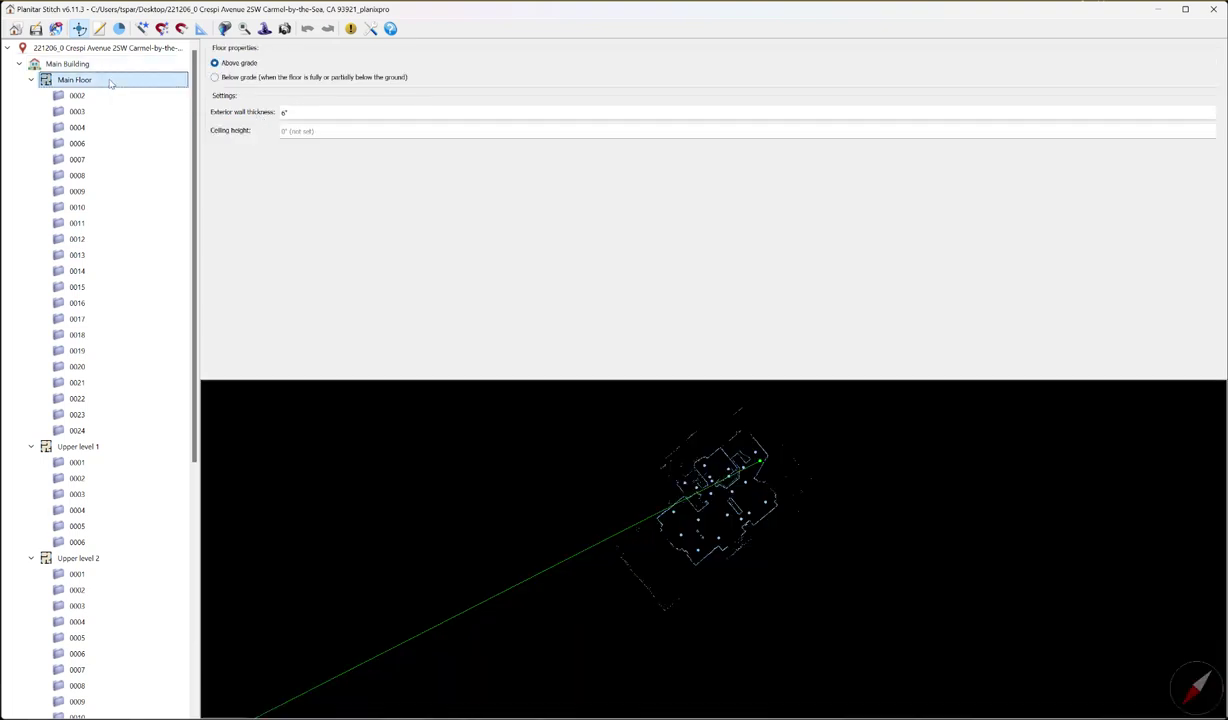
{"action": "left_click", "coordinate": [286, 112]}
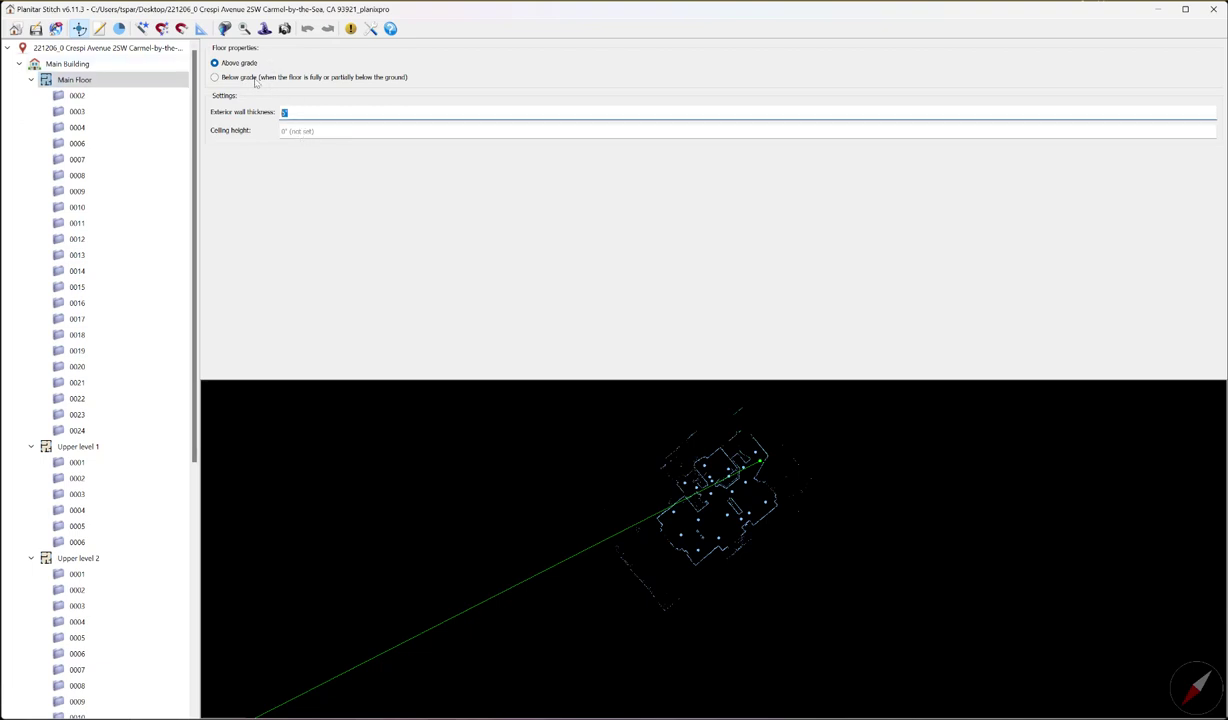
{"action": "left_click", "coordinate": [89, 450]}
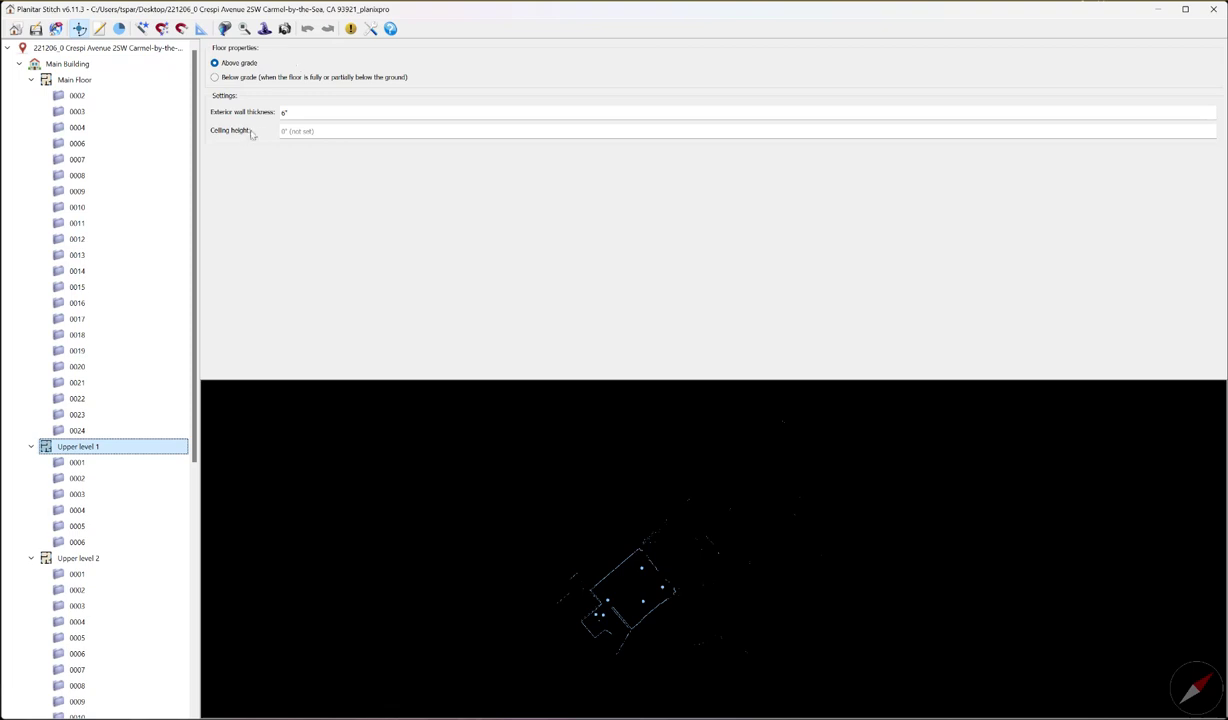
{"action": "left_click", "coordinate": [85, 558]}
{"action": "scroll", "coordinate": [151, 479], "scroll_direction": "down", "scroll_amount": 8}
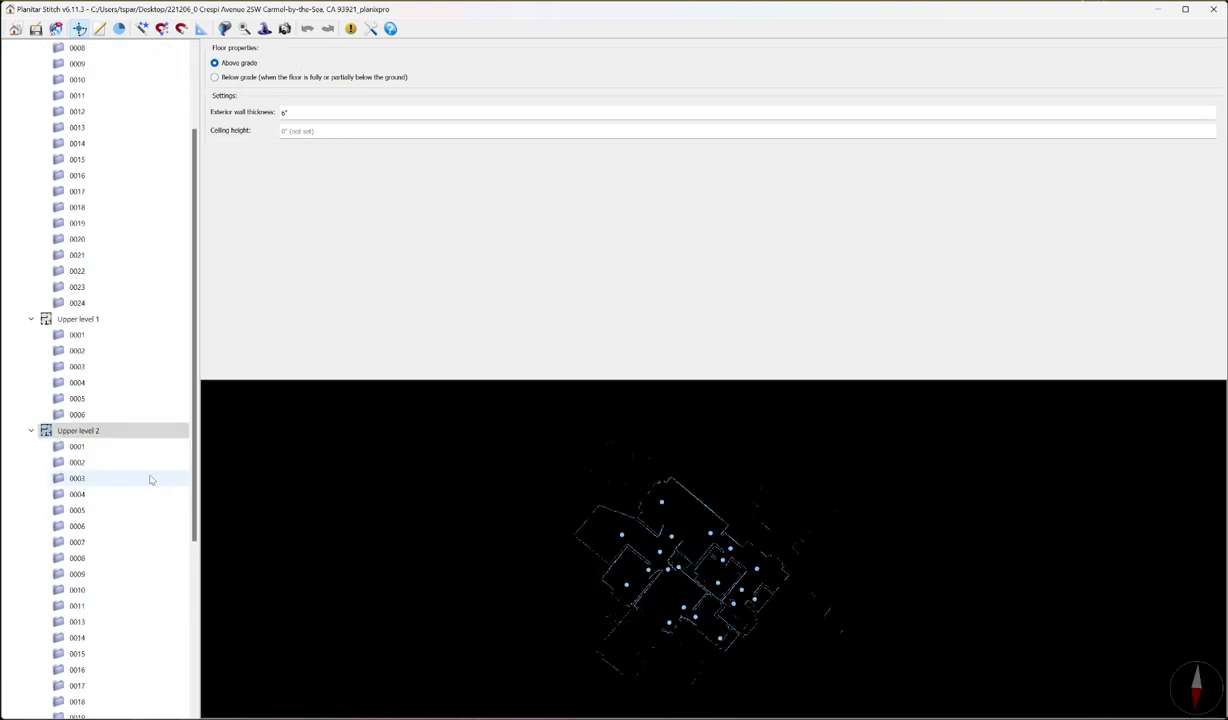
Try the below-grade property on the Lower landing floor and return it to above grade
{"action": "left_click", "coordinate": [80, 495]}
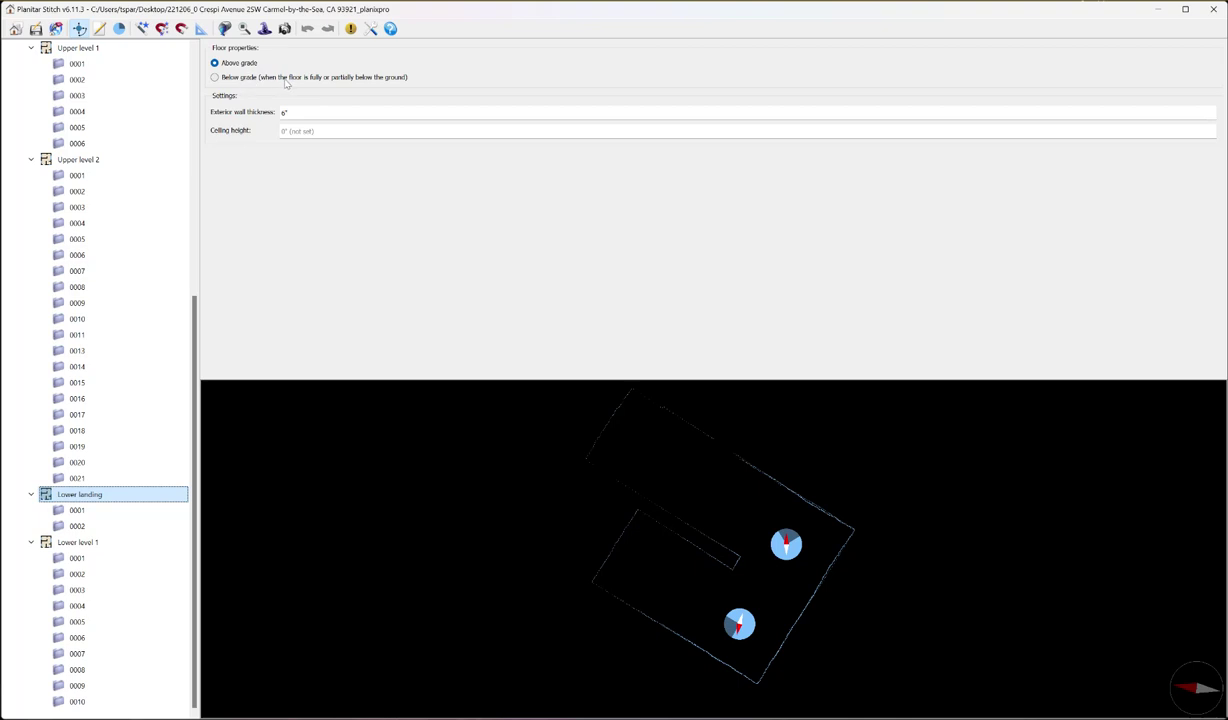
{"action": "left_click", "coordinate": [361, 80]}
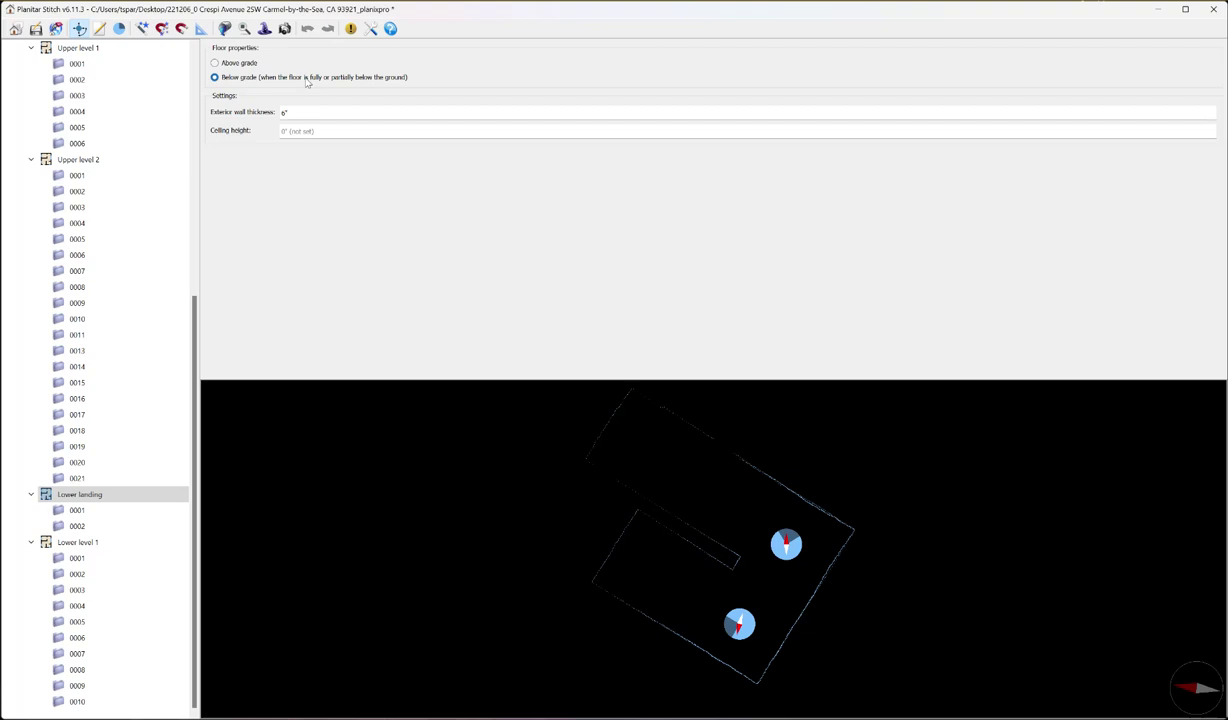
{"action": "left_click", "coordinate": [244, 63]}
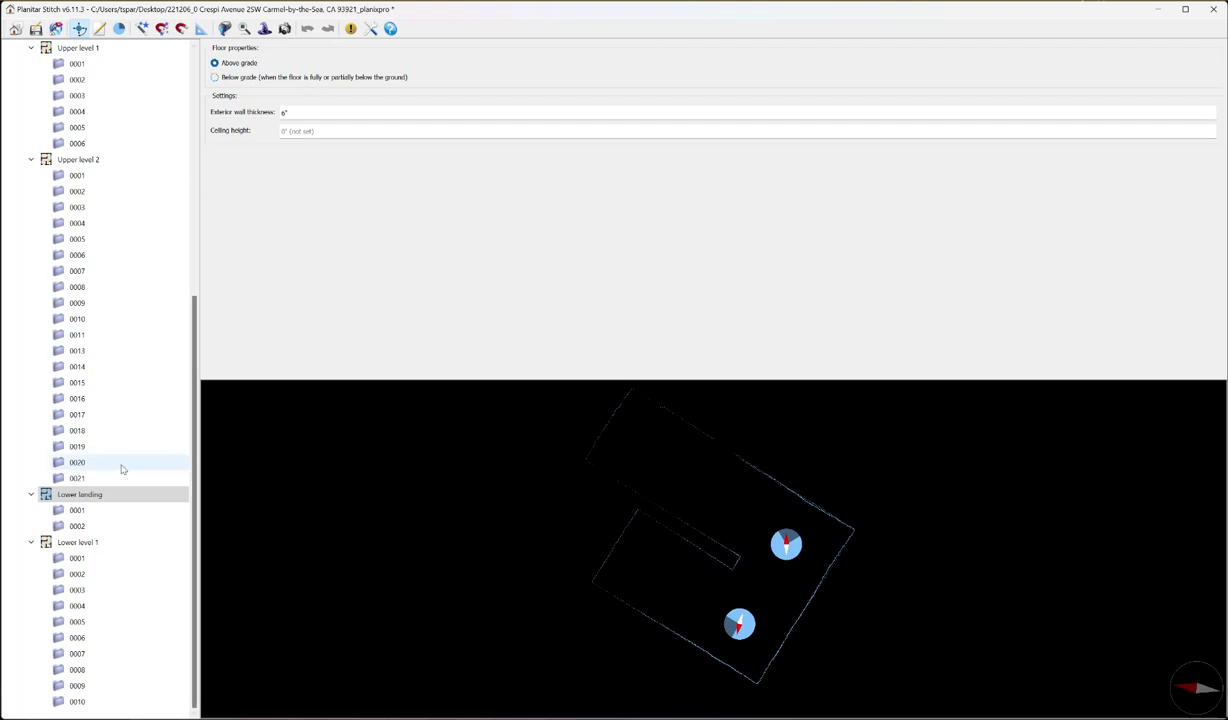
Set the Lower level 1 floor property to below grade
{"action": "left_click", "coordinate": [89, 545]}
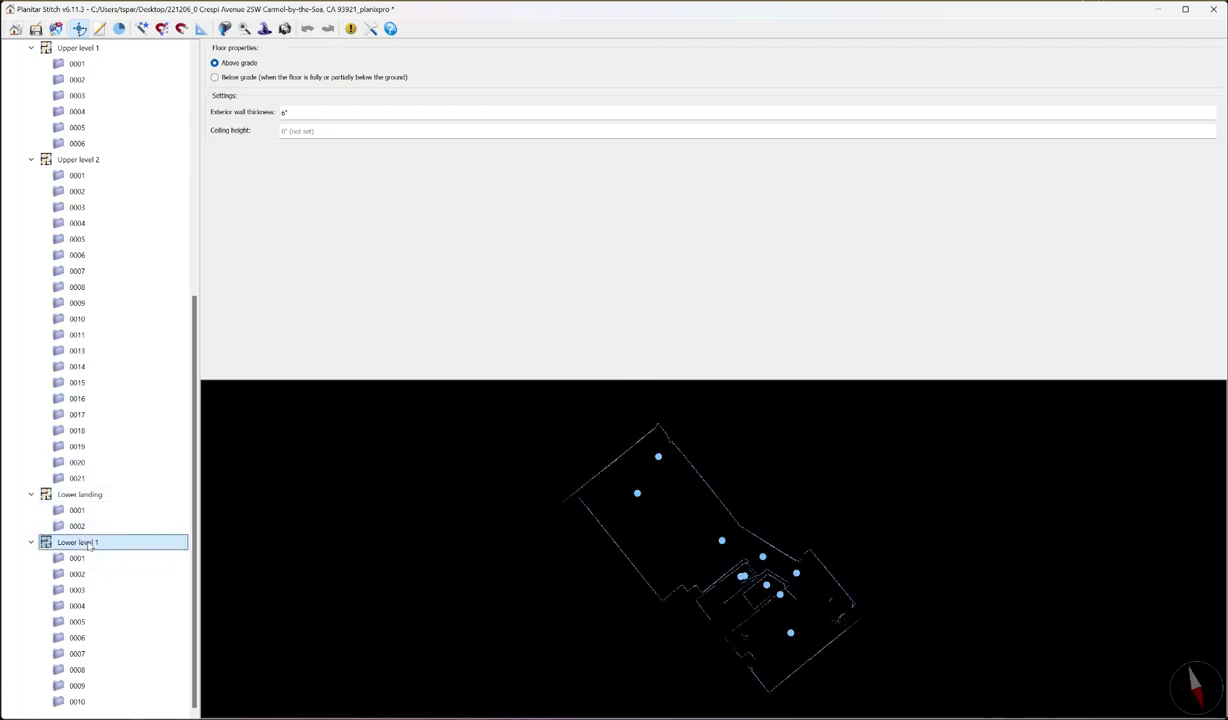
{"action": "left_click", "coordinate": [260, 79]}
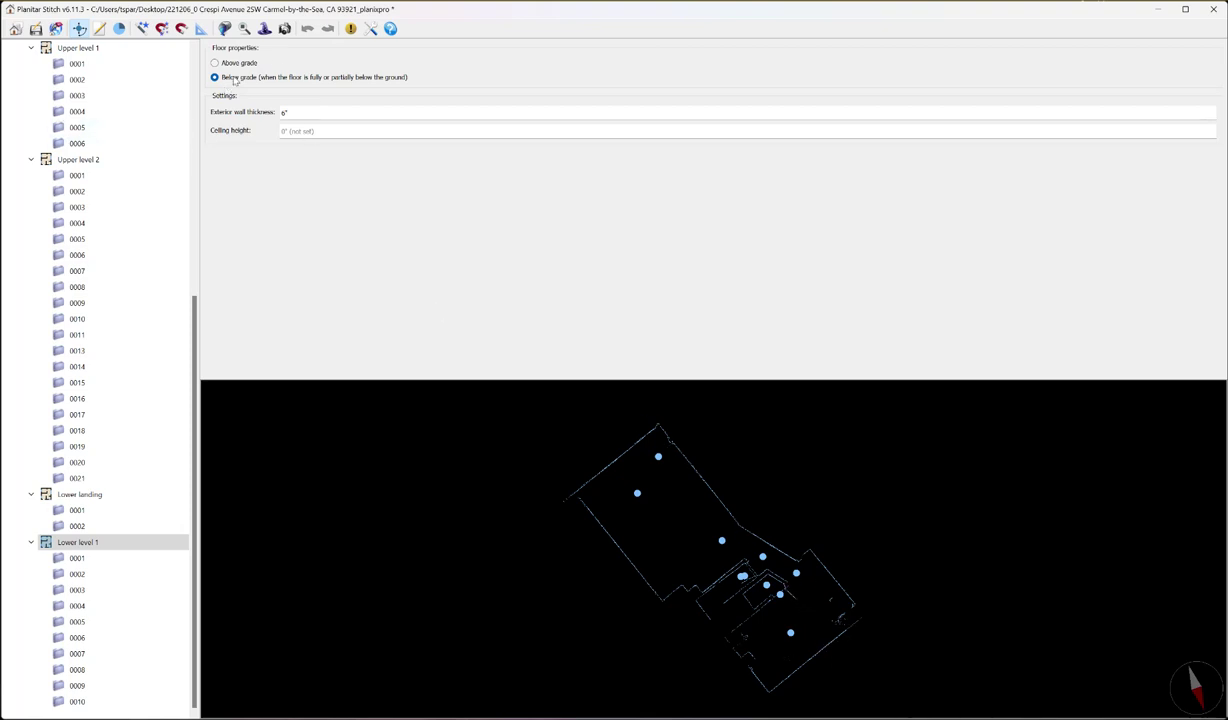
Compare Main Floor scans 0002 and 0003 and set 0002, facing the front door, as the initial pano
{"action": "scroll", "coordinate": [36, 440], "scroll_direction": "up", "scroll_amount": 7}
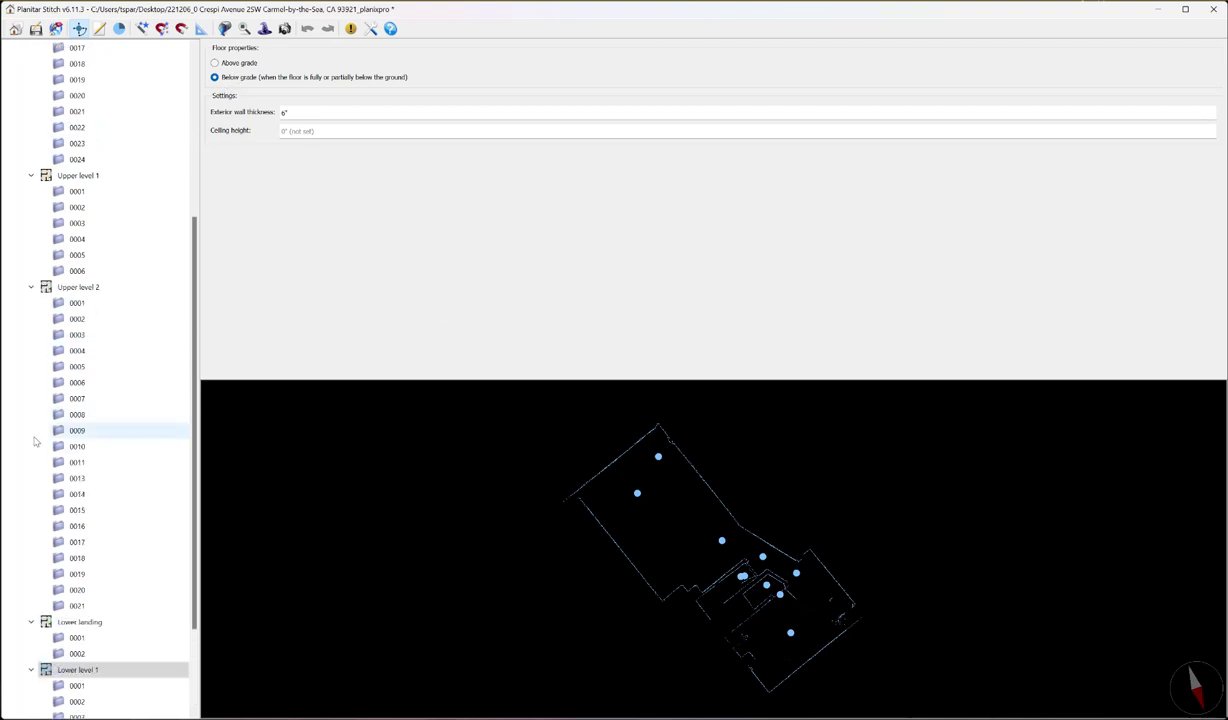
{"action": "scroll", "coordinate": [36, 440], "scroll_direction": "up", "scroll_amount": 3}
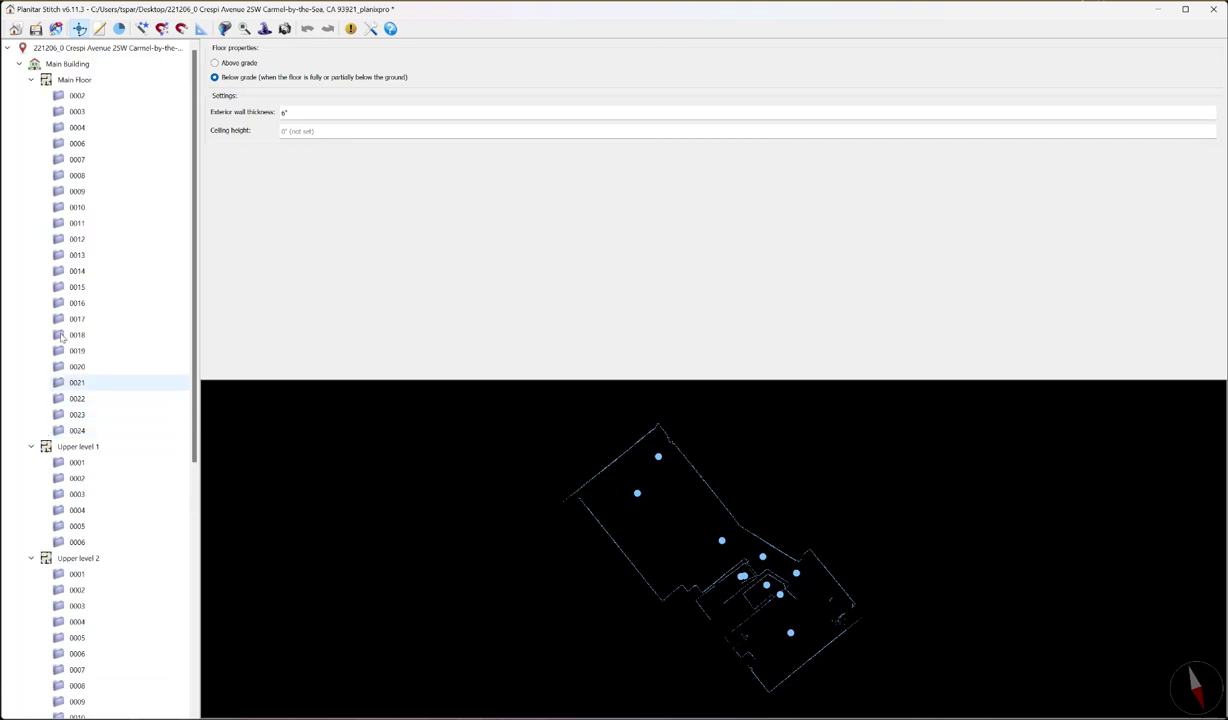
{"action": "left_click", "coordinate": [99, 96]}
{"action": "left_click", "coordinate": [101, 111]}
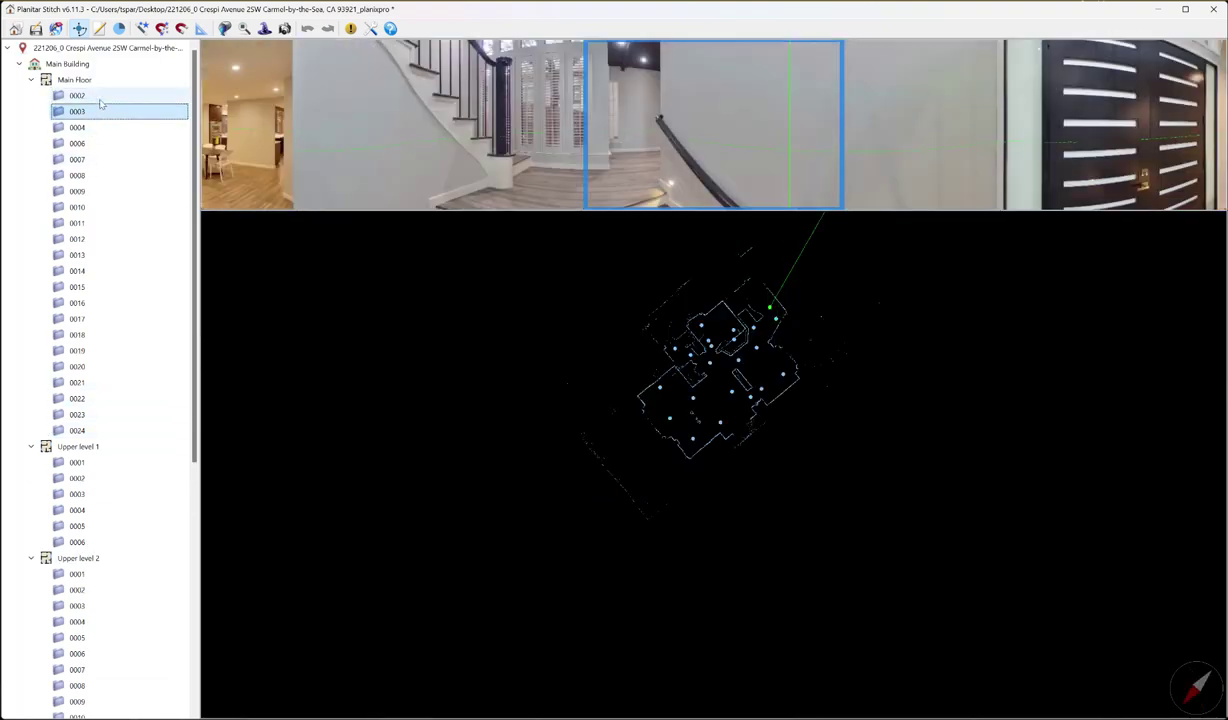
{"action": "left_click", "coordinate": [101, 101]}
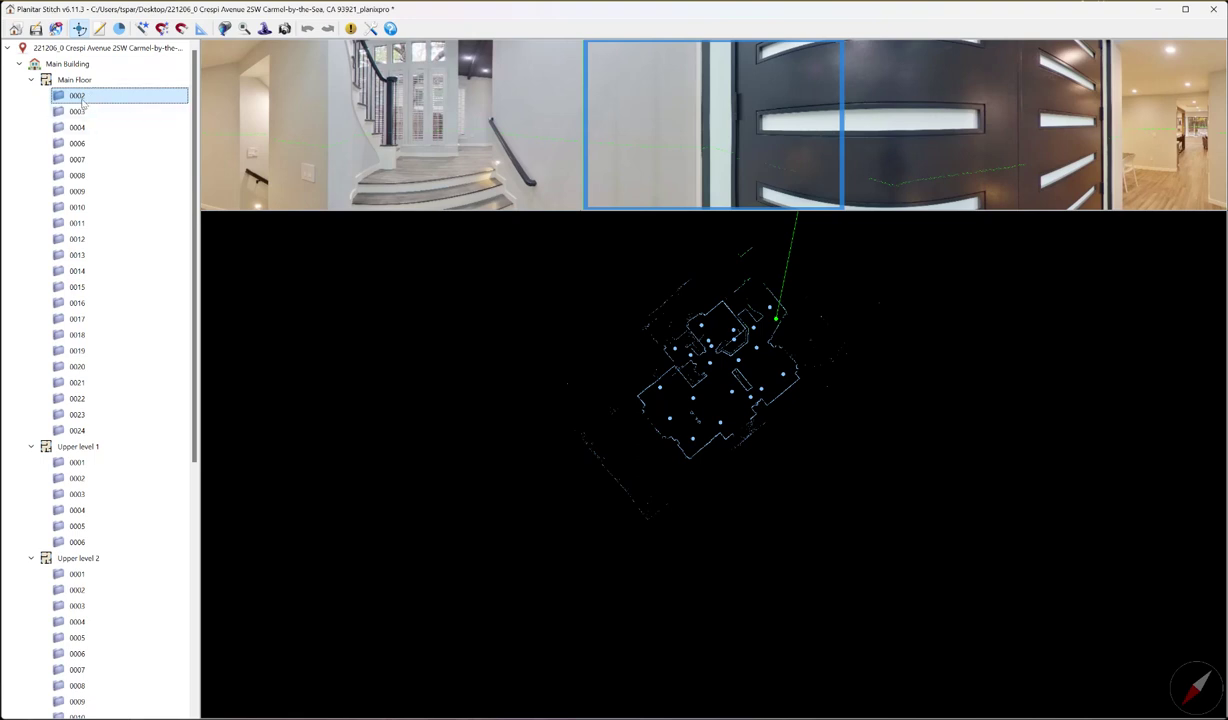
{"action": "right_click", "coordinate": [83, 99]}
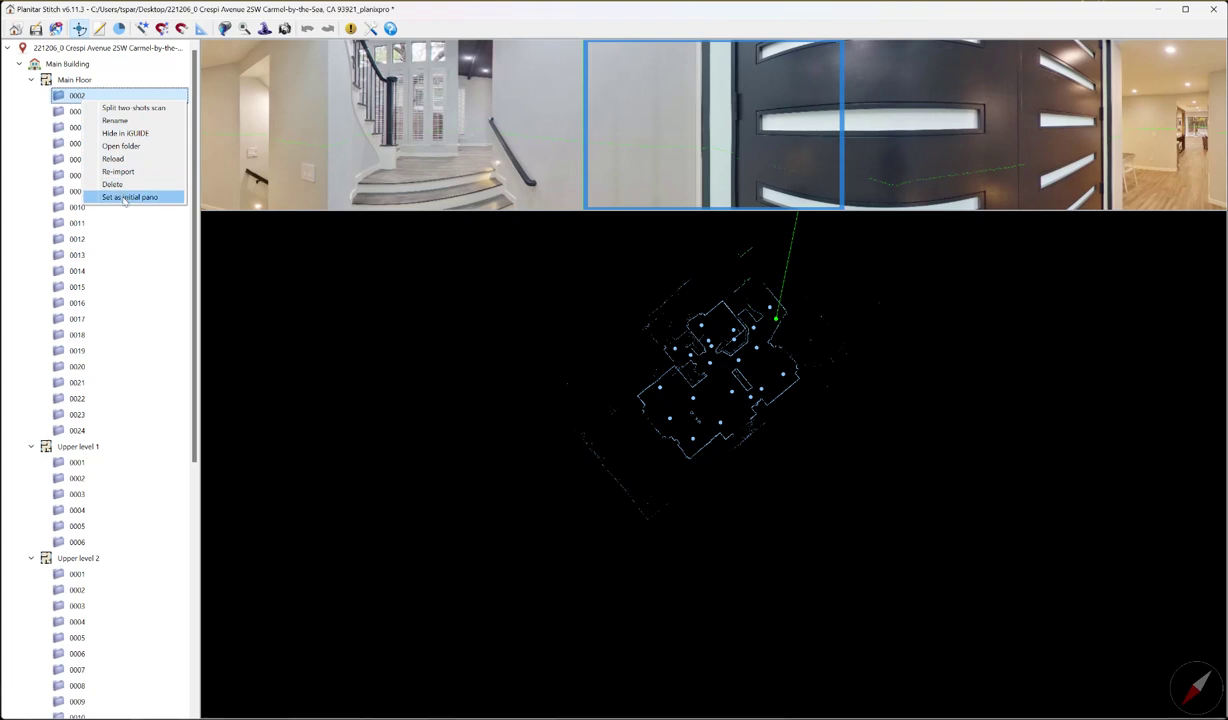
{"action": "left_click", "coordinate": [125, 197]}
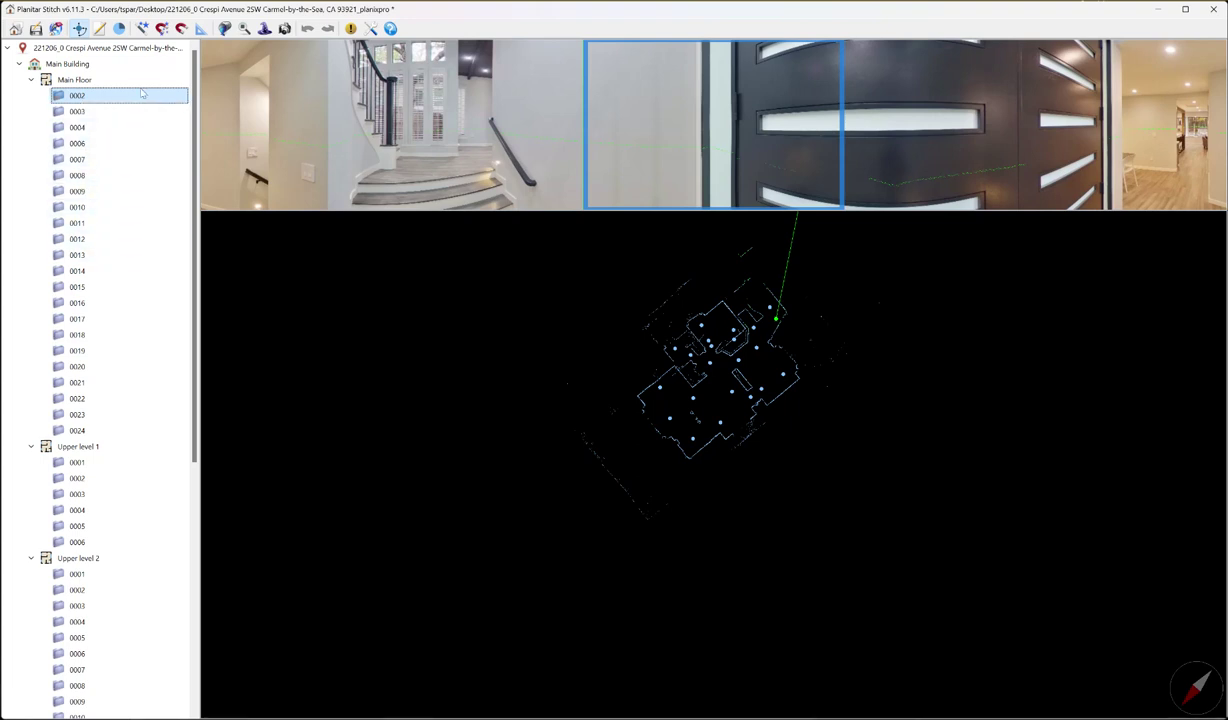
{"action": "scroll", "coordinate": [479, 117], "scroll_direction": "down", "scroll_amount": 3}
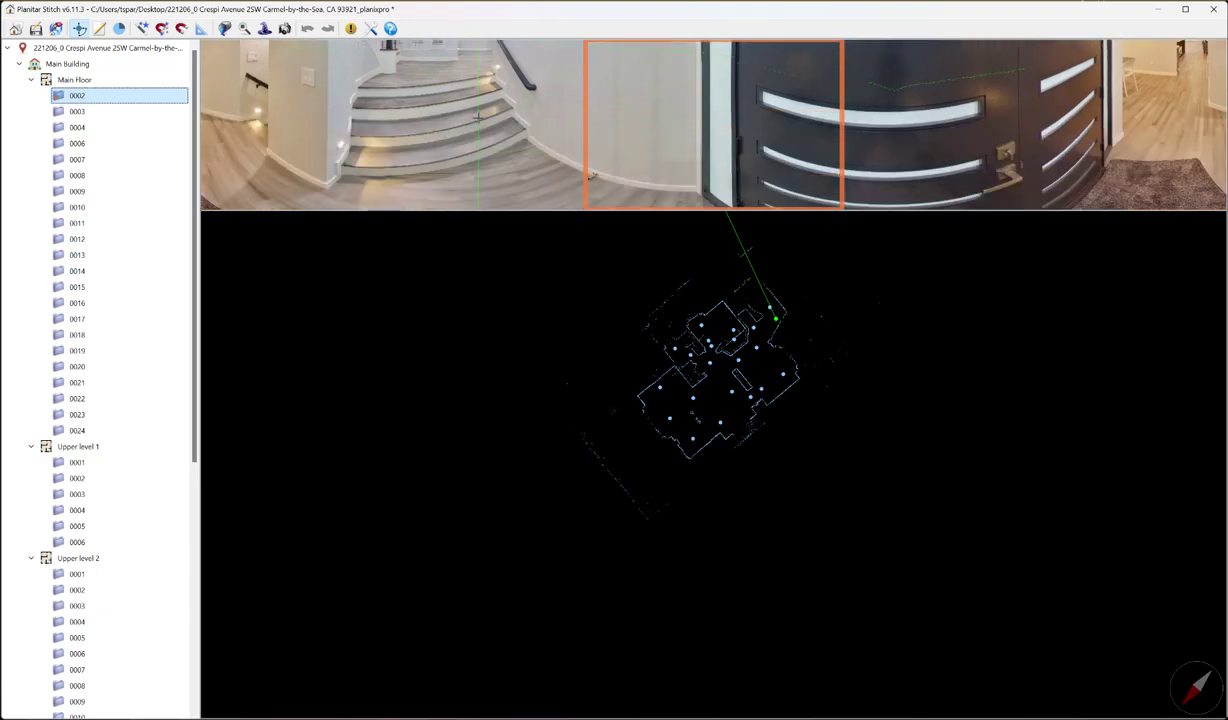
{"action": "scroll", "coordinate": [479, 117], "scroll_direction": "up", "scroll_amount": 1}
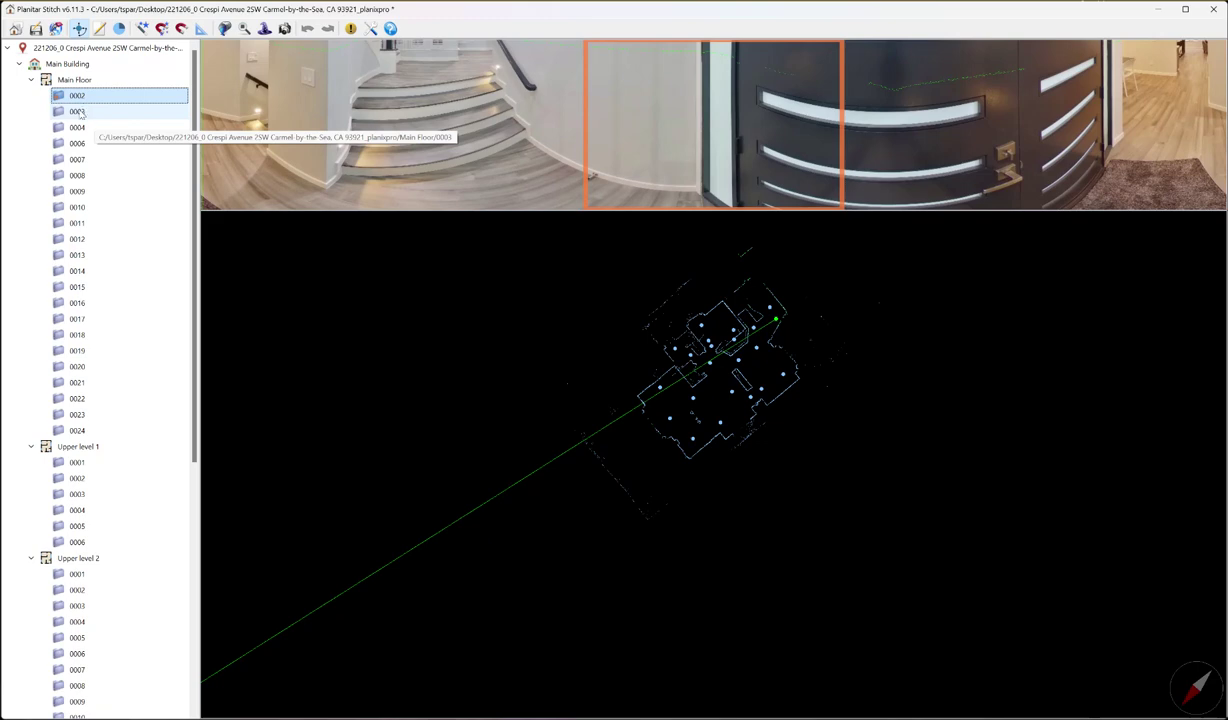
Examine the panoramas of the Main Floor scans one by one from 0003 to 0023
{"action": "left_click", "coordinate": [80, 112]}
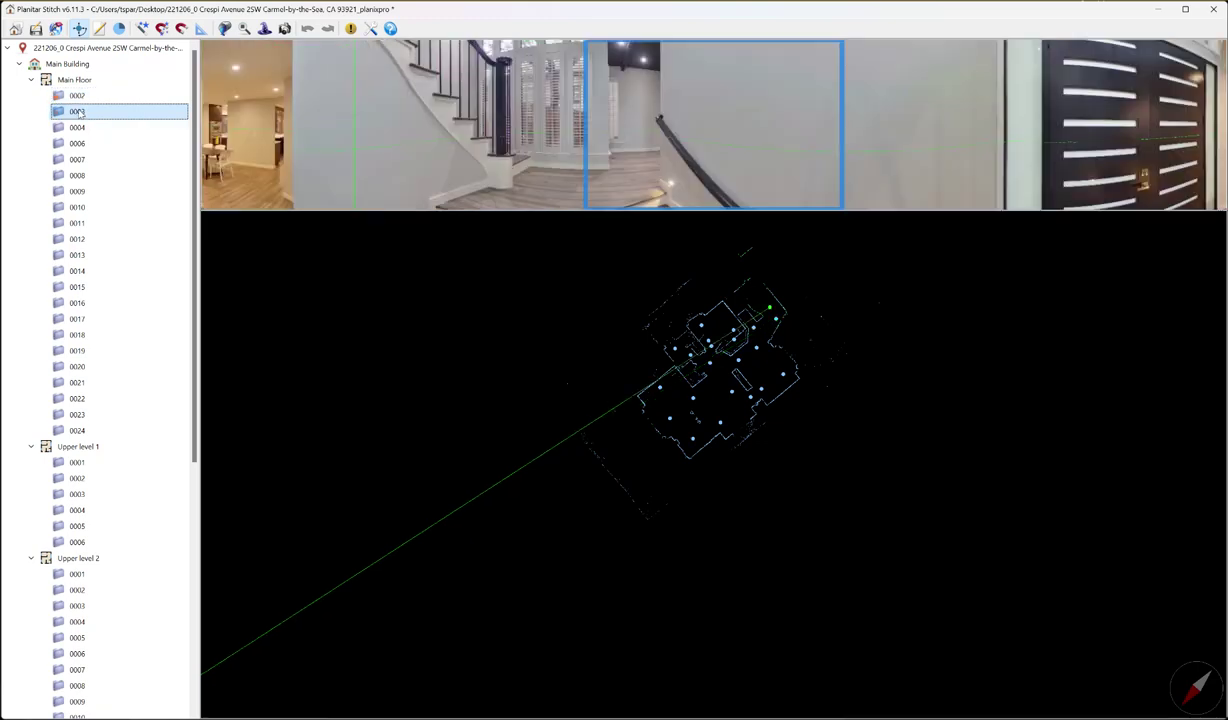
{"action": "key", "text": "Down"}
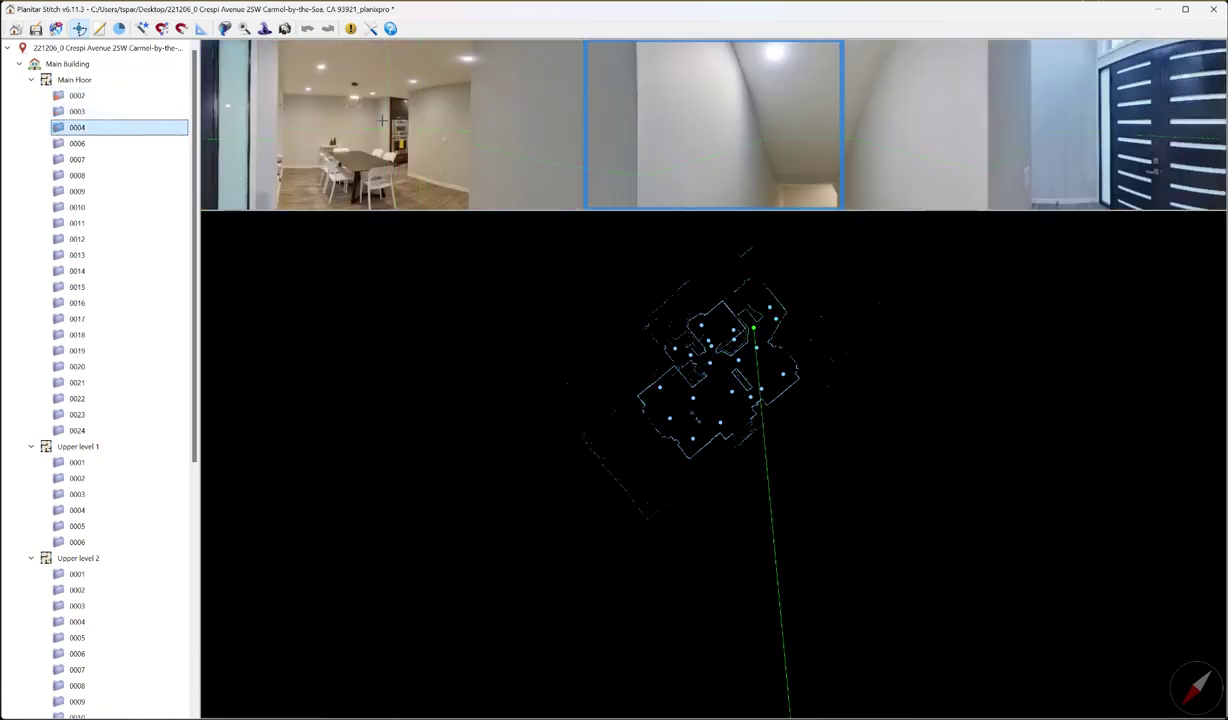
{"action": "left_click", "coordinate": [184, 148]}
{"action": "key", "text": "Down"}
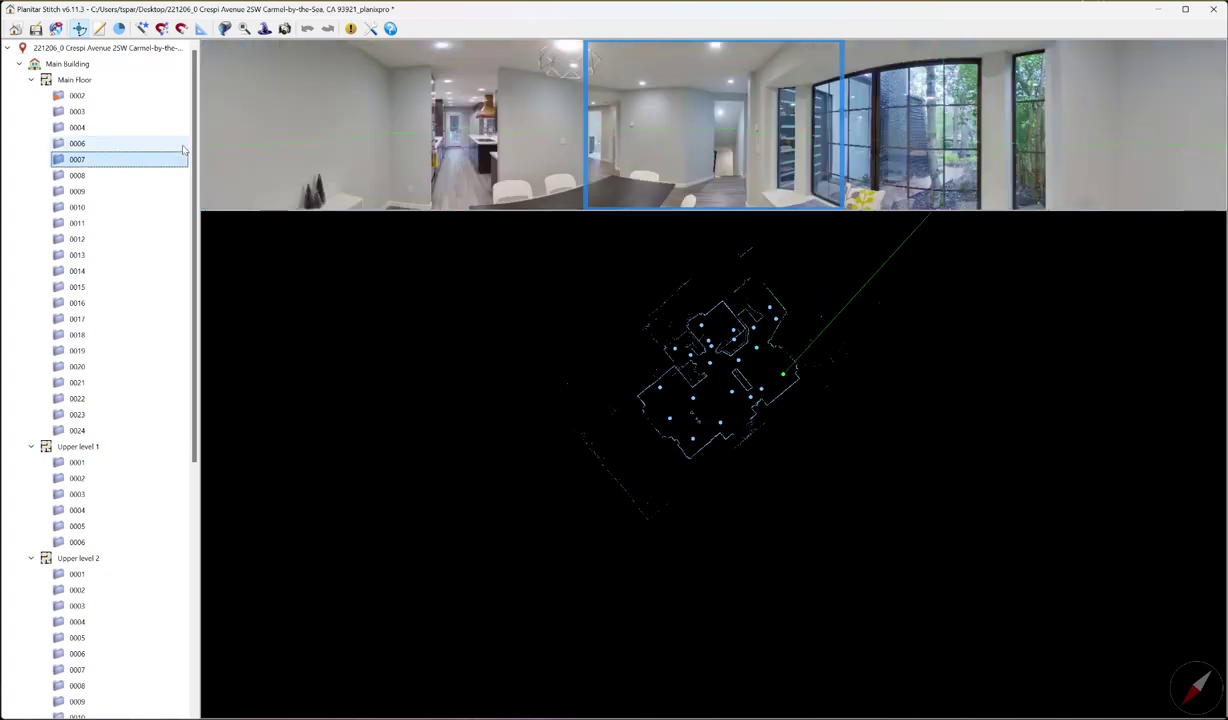
{"action": "key", "text": "Down"}
{"action": "key", "text": "Down"}
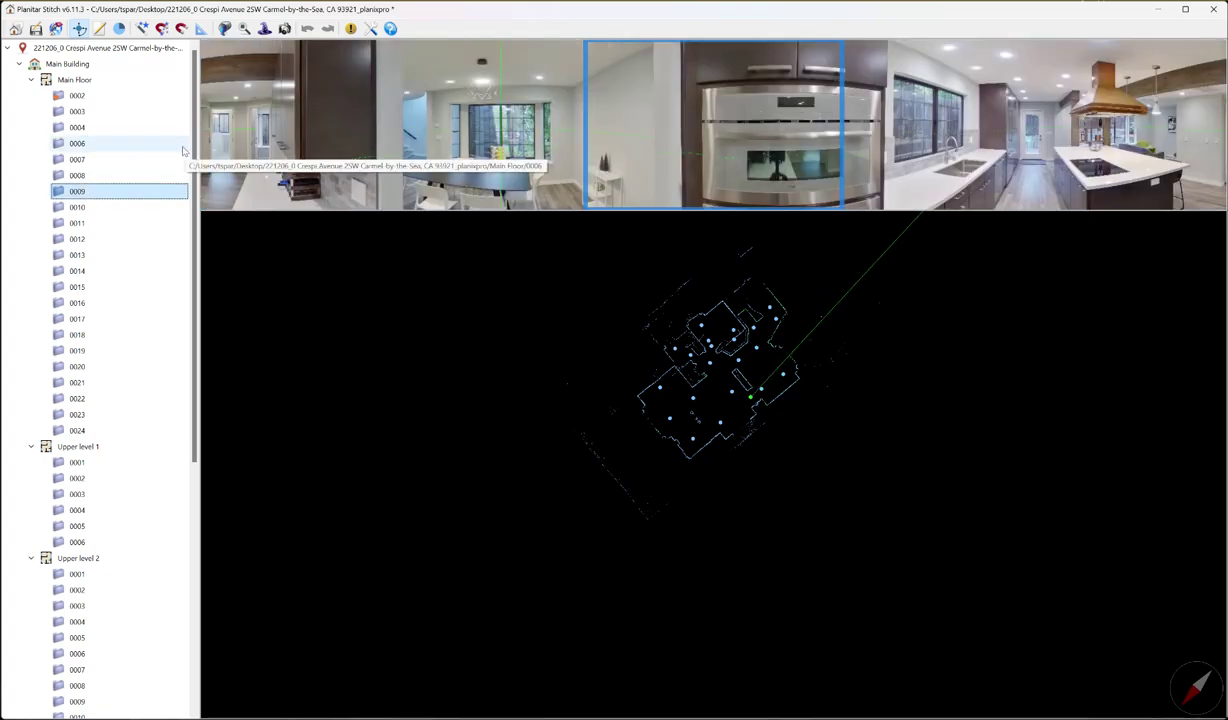
{"action": "key", "text": "Down"}
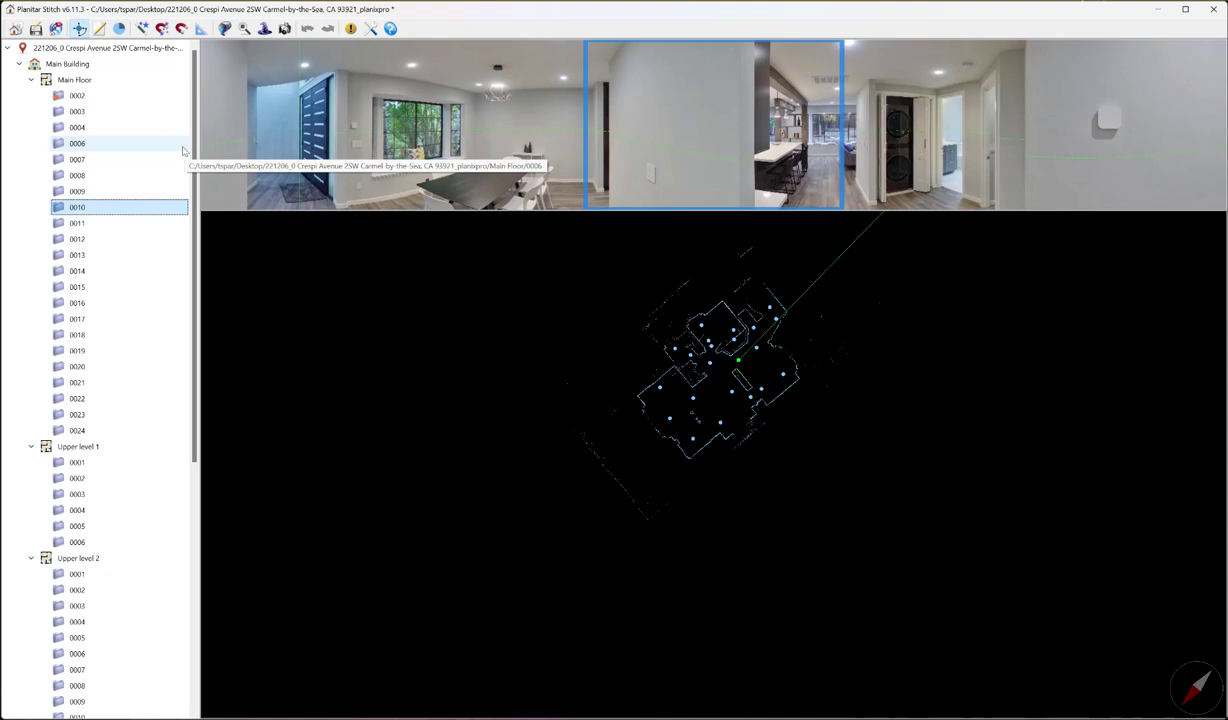
{"action": "key", "text": "Down"}
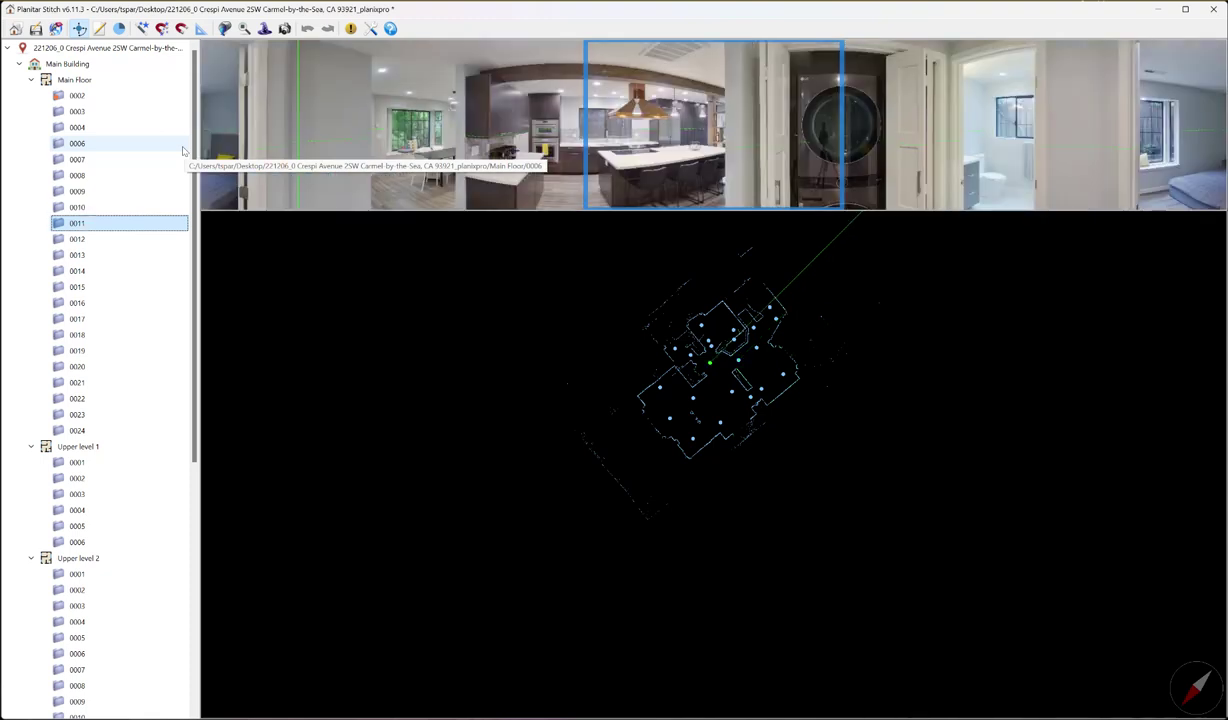
{"action": "key", "text": "Down"}
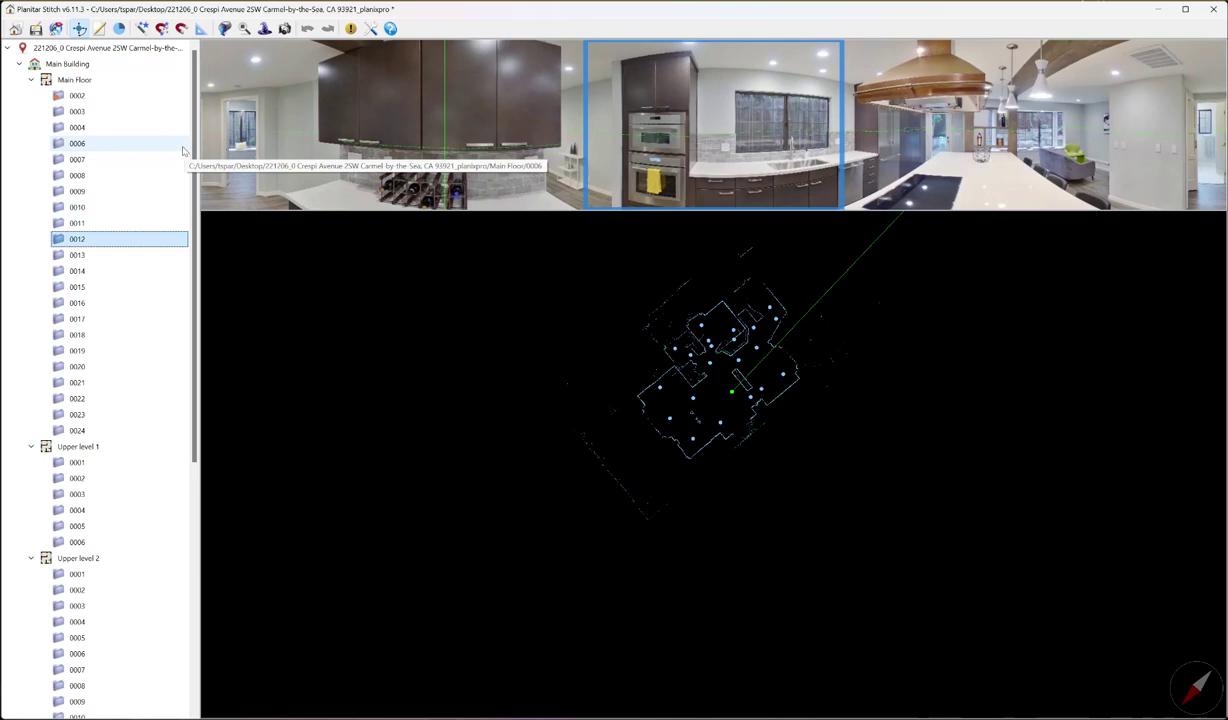
{"action": "key", "text": "Down"}
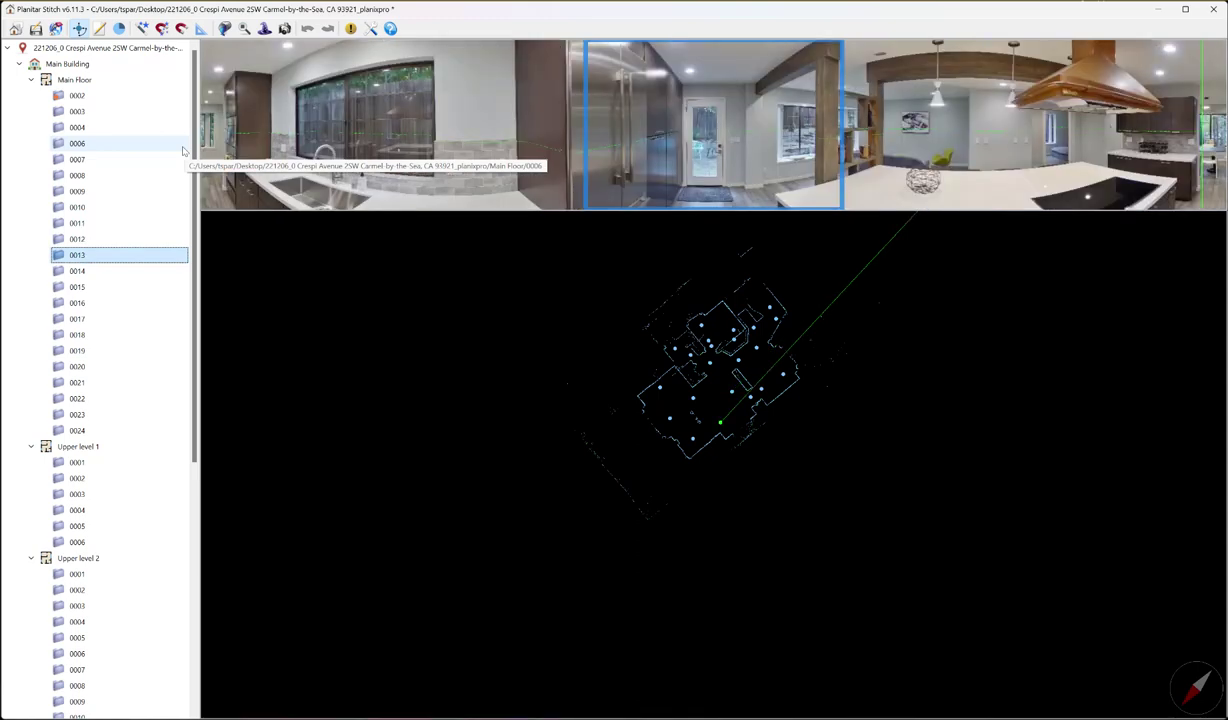
{"action": "key", "text": "Down"}
{"action": "key", "text": "Down"}
{"action": "key", "text": "Down"}
{"action": "key", "text": "Down"}
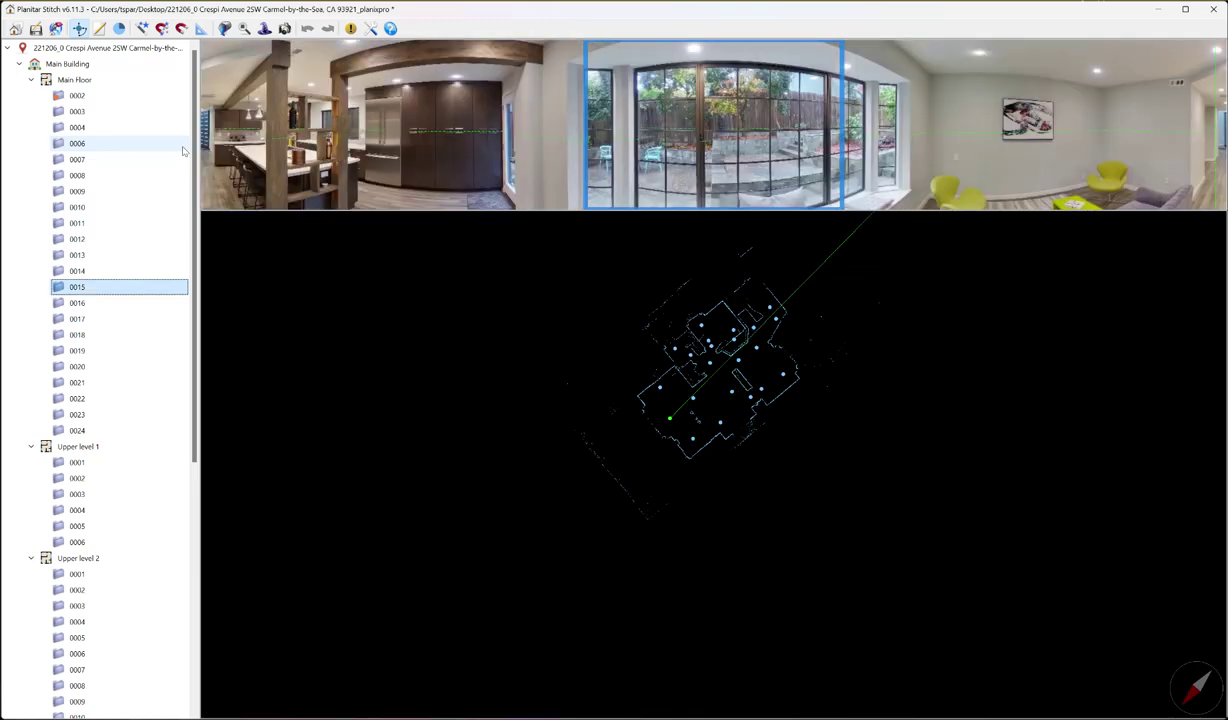
{"action": "key", "text": "Down"}
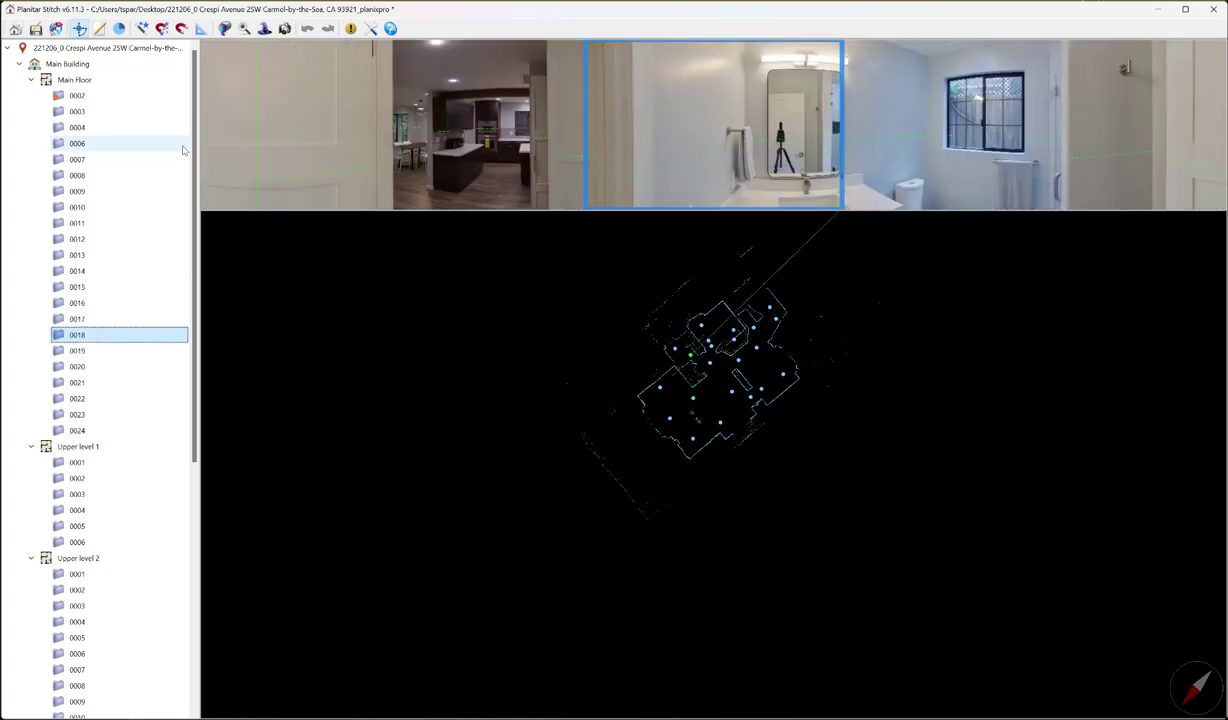
{"action": "key", "text": "Down"}
{"action": "key", "text": "Down"}
{"action": "key", "text": "Down"}
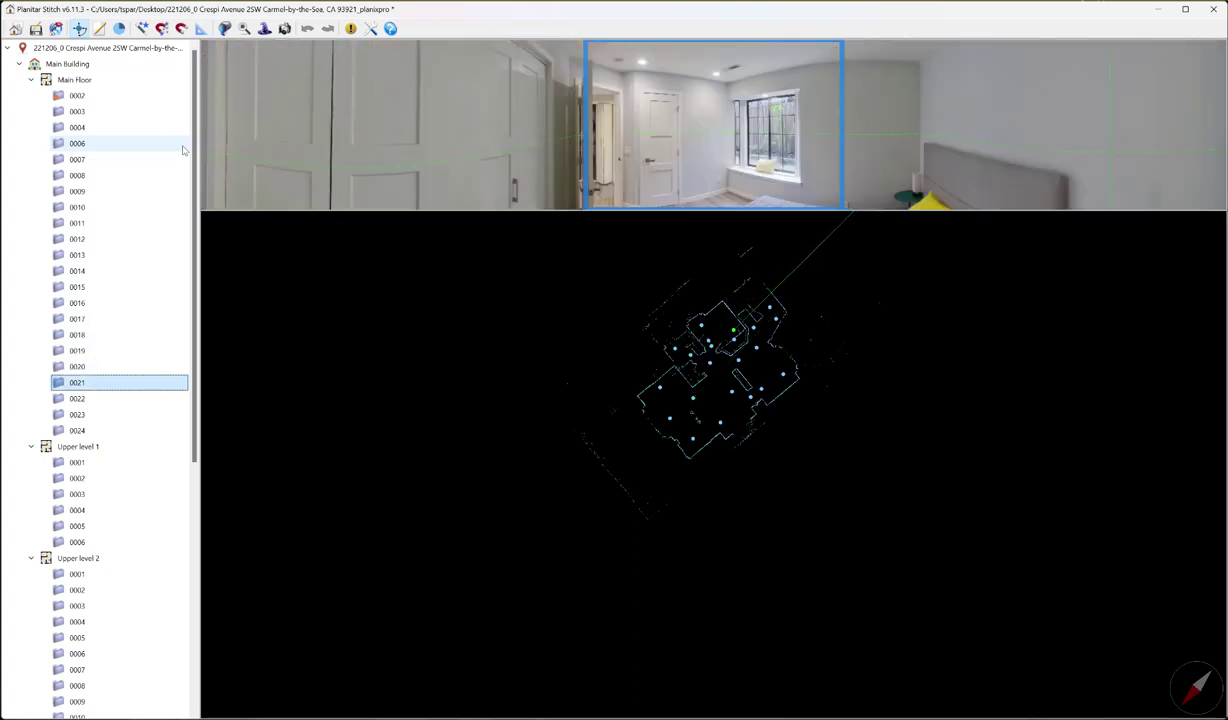
{"action": "key", "text": "Down"}
{"action": "key", "text": "Down"}
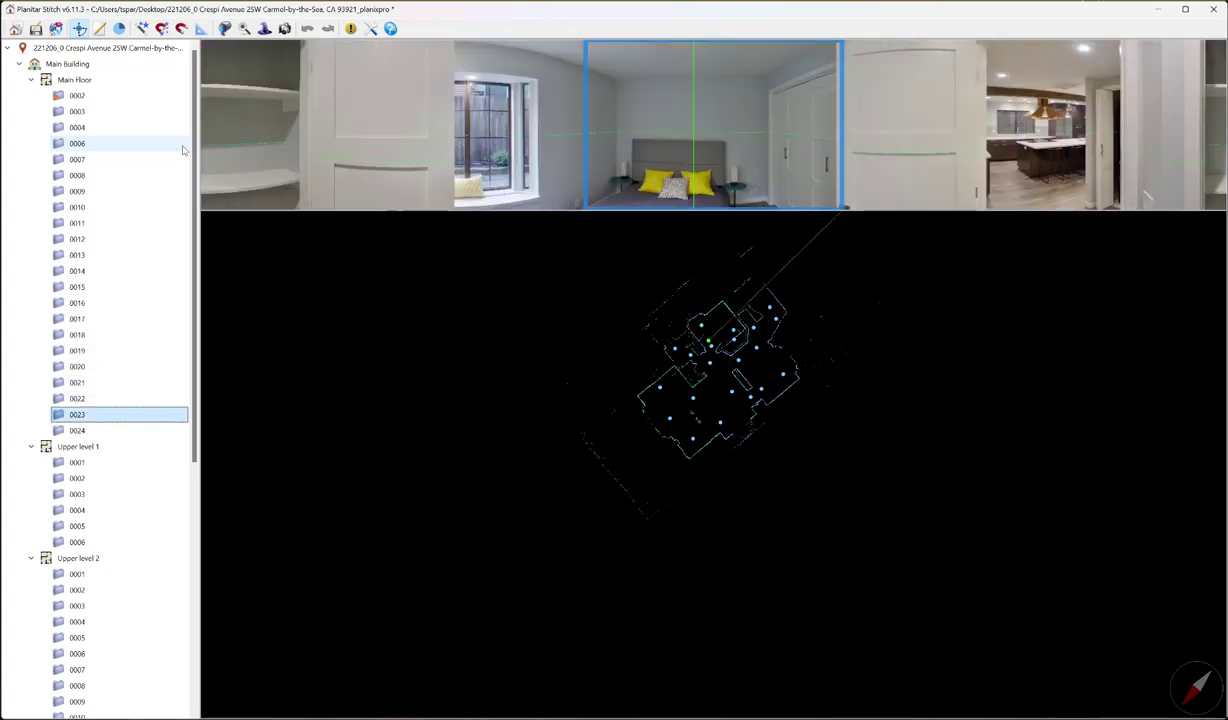
Check the full panorama of Main Floor scan 0023 in the bedroom and hide that scan in iGUIDE
{"action": "scroll", "coordinate": [285, 142], "scroll_direction": "down", "scroll_amount": 2}
{"action": "scroll", "coordinate": [285, 142], "scroll_direction": "up", "scroll_amount": 1}
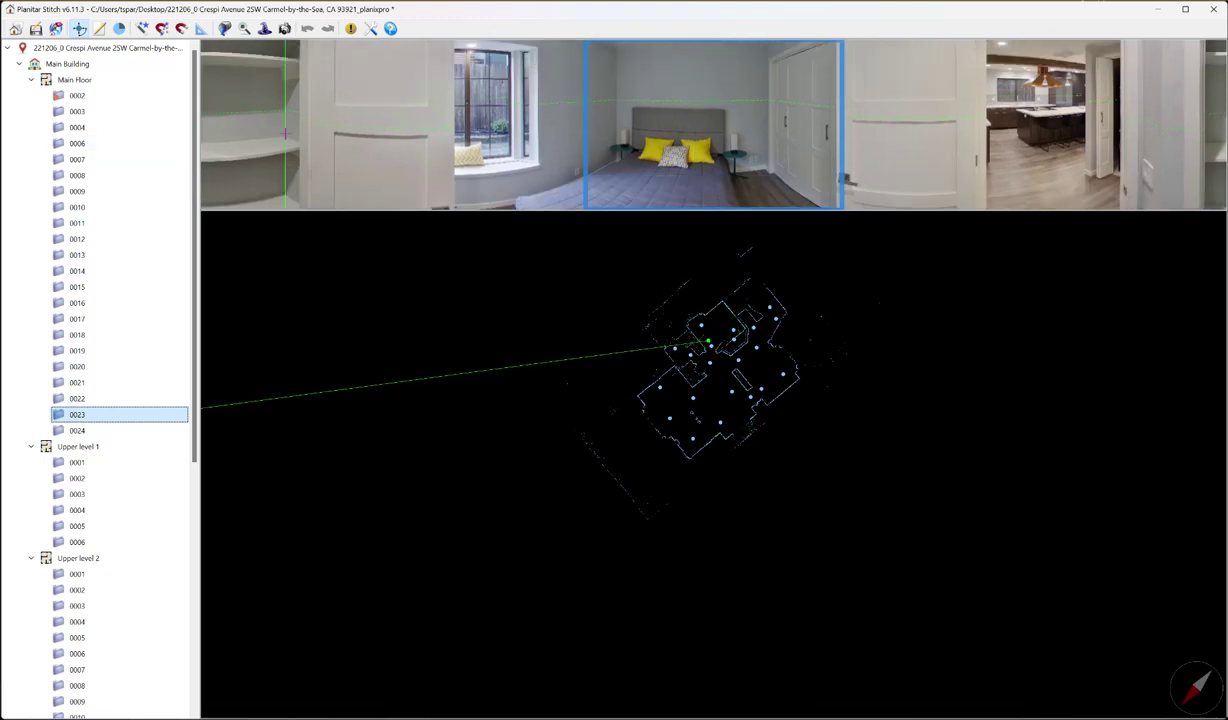
{"action": "scroll", "coordinate": [258, 142], "scroll_direction": "down", "scroll_amount": 2}
{"action": "scroll", "coordinate": [268, 142], "scroll_direction": "up", "scroll_amount": 1}
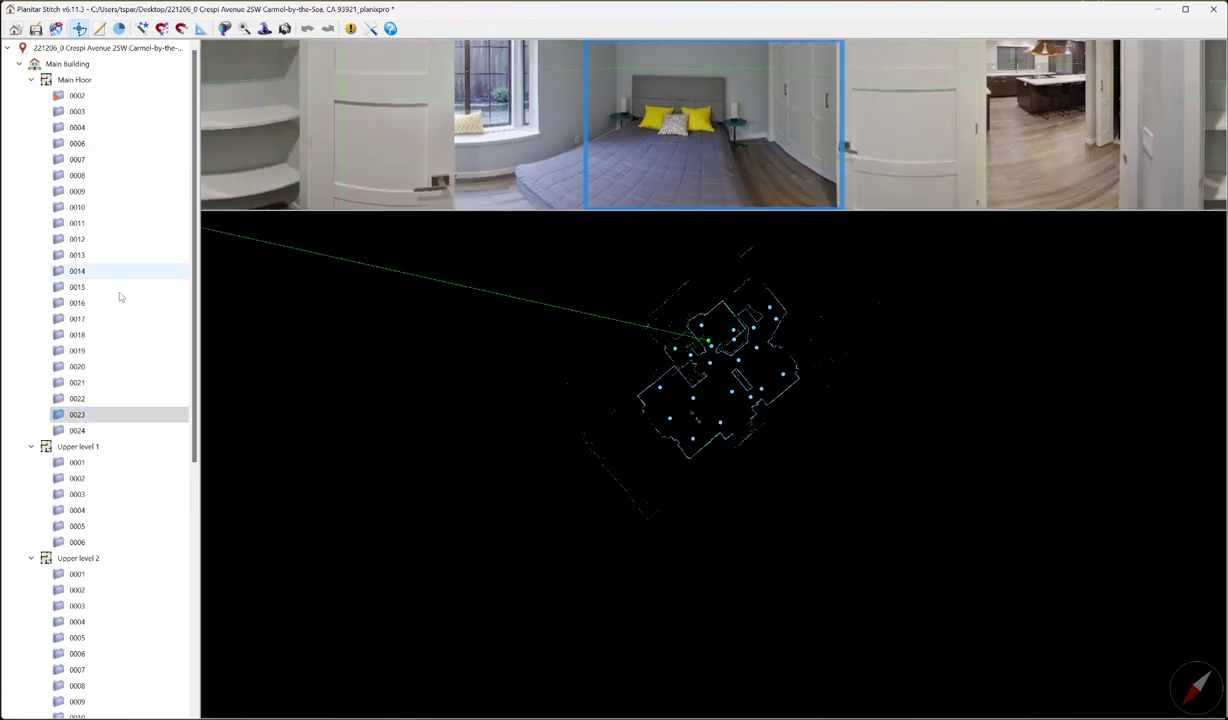
{"action": "right_click", "coordinate": [112, 416]}
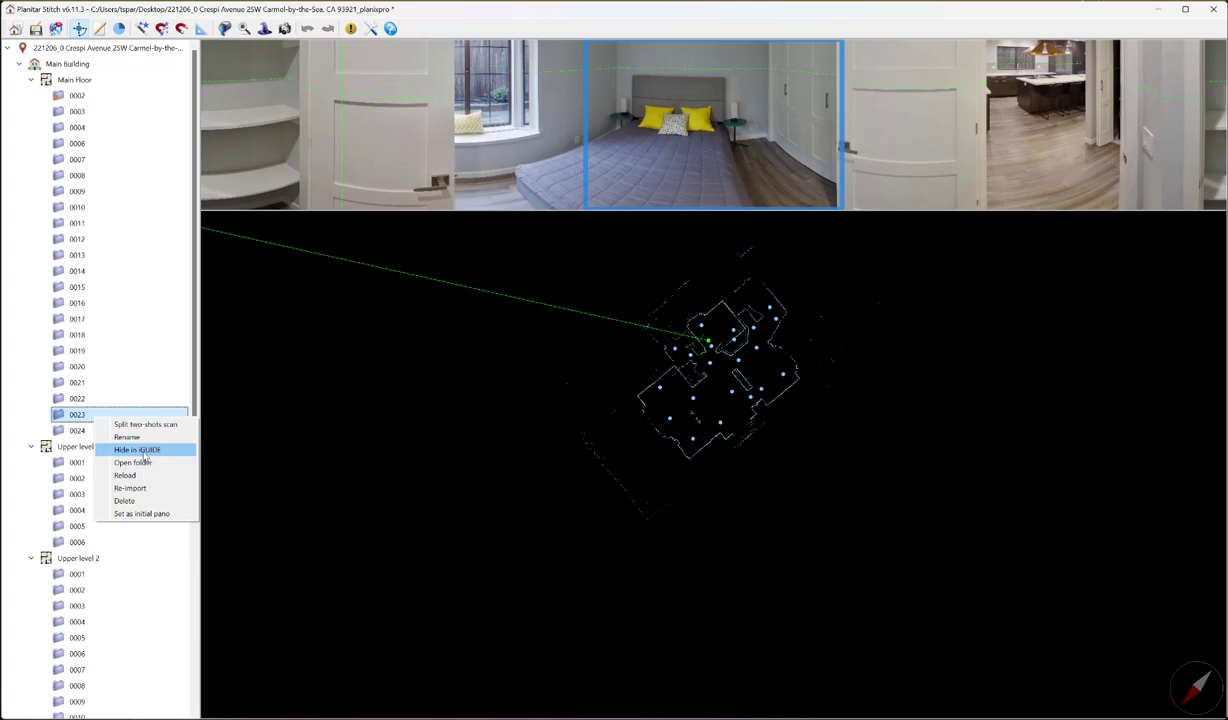
{"action": "left_click", "coordinate": [142, 450]}
{"action": "left_click", "coordinate": [94, 431]}
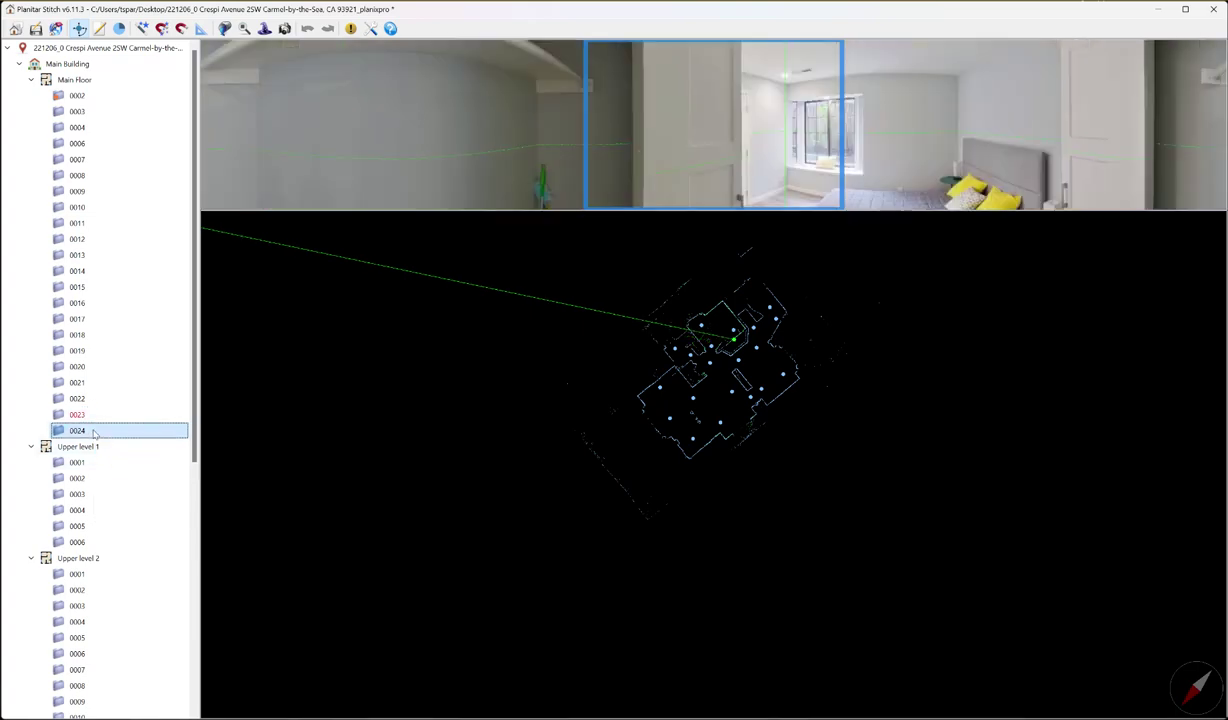
Hide Main Floor closet scan 0024 in iGUIDE
{"action": "right_click", "coordinate": [94, 432]}
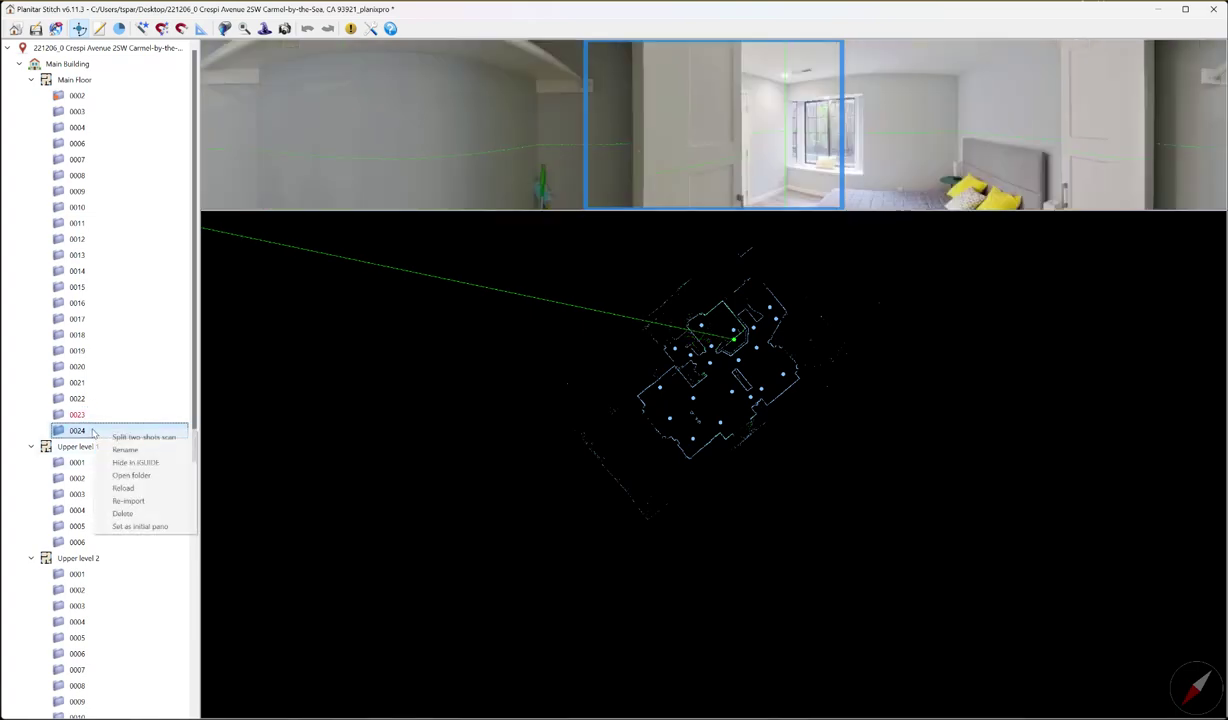
{"action": "left_click", "coordinate": [136, 462]}
Examine the panoramas of the Upper level 1 scans one by one from 0001 to 0006
{"action": "left_click", "coordinate": [104, 463]}
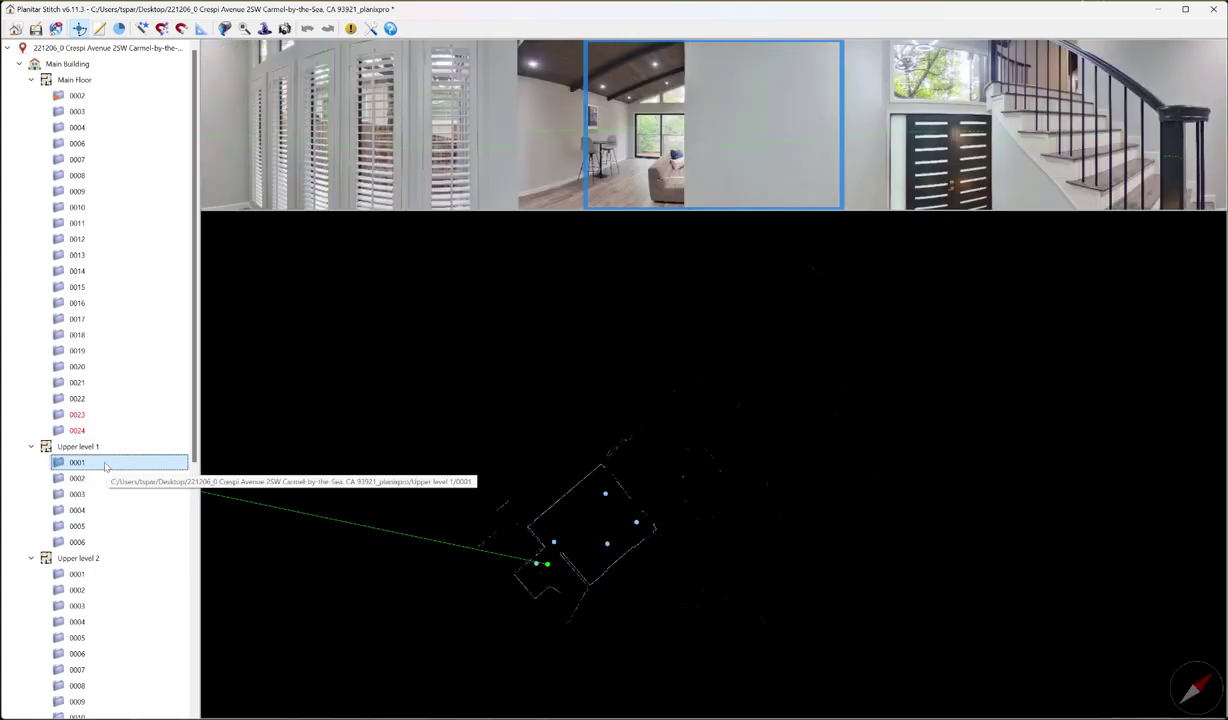
{"action": "key", "text": "Down"}
{"action": "key", "text": "Down"}
{"action": "key", "text": "Down"}
{"action": "key", "text": "Down"}
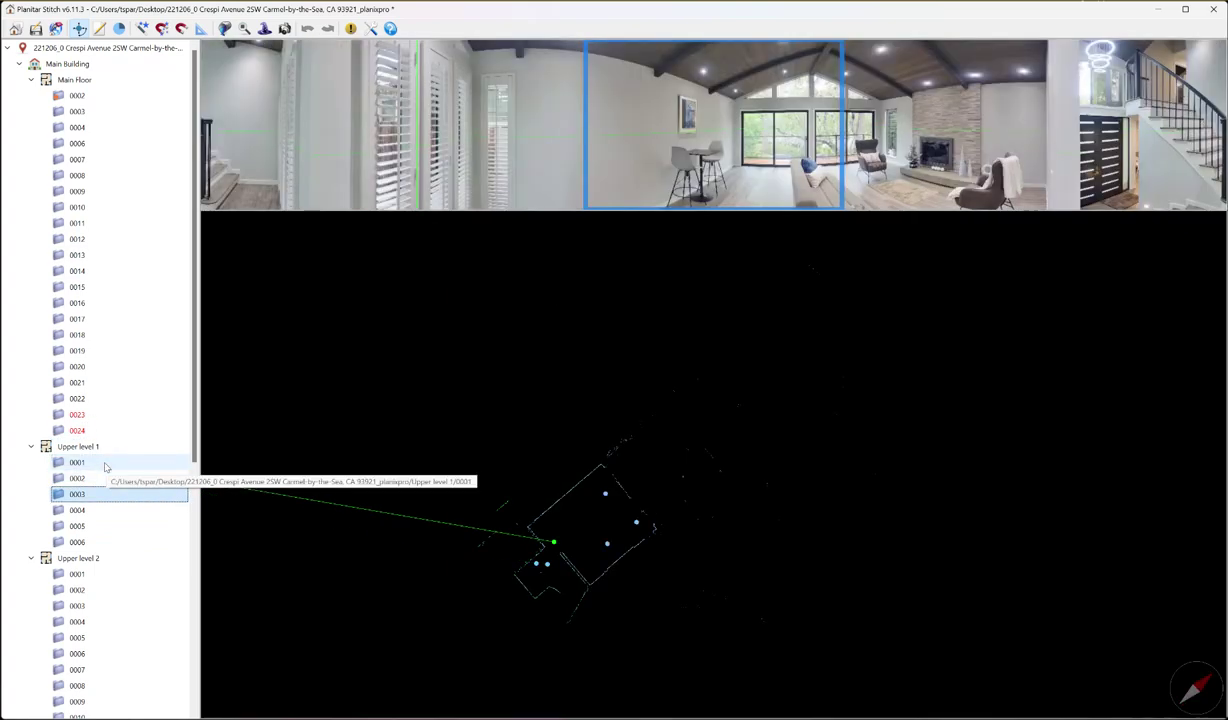
{"action": "key", "text": "Down"}
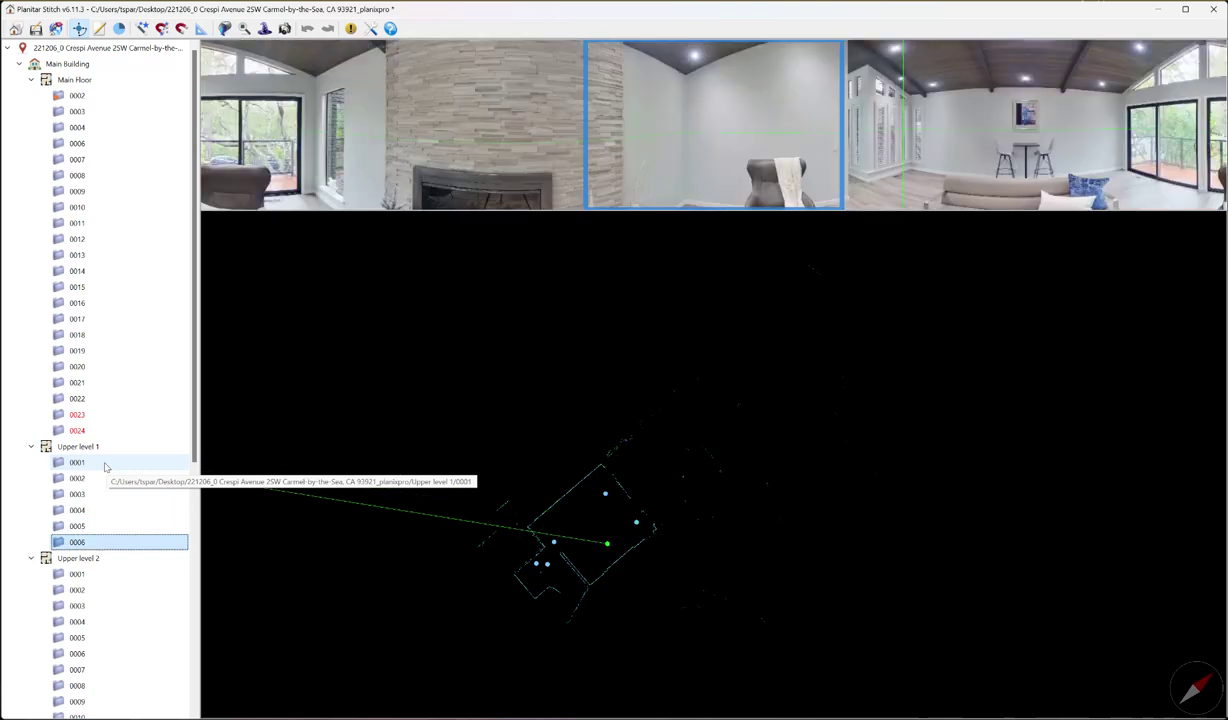
{"action": "key", "text": "Down"}
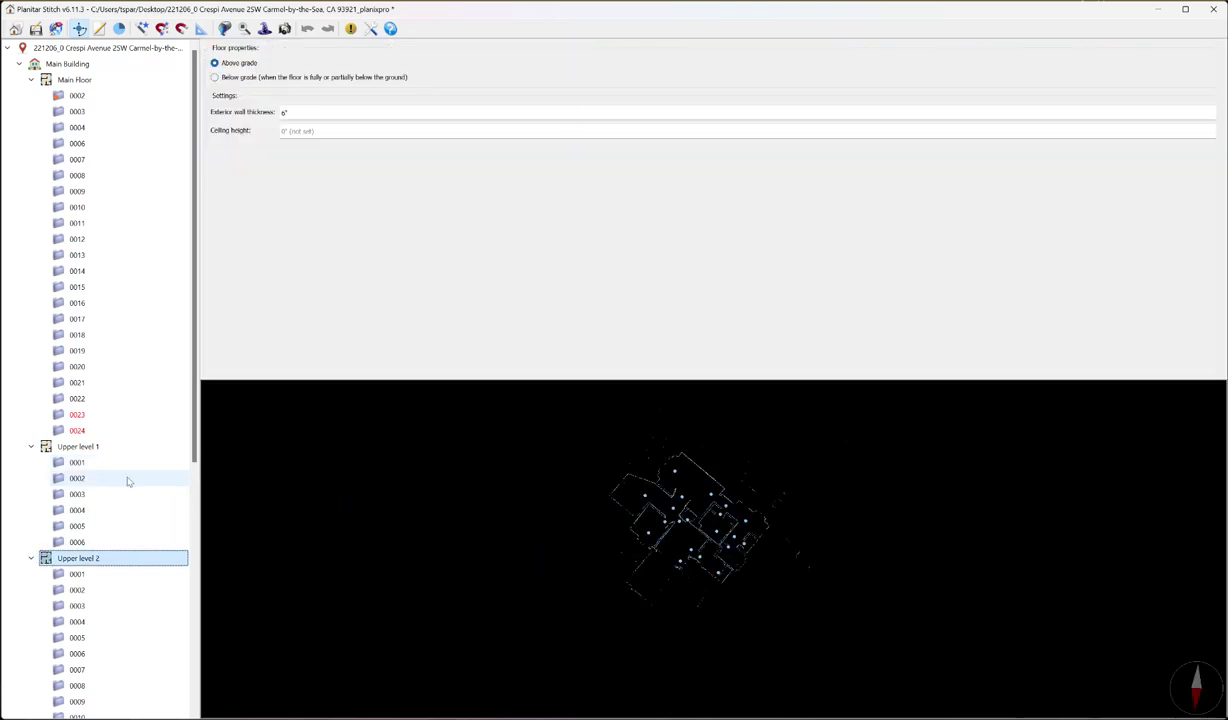
Examine the panoramas of the Upper level 2 scans one by one from 0001 to 0006
{"action": "scroll", "coordinate": [108, 468], "scroll_direction": "down", "scroll_amount": 3}
{"action": "key", "text": "Down"}
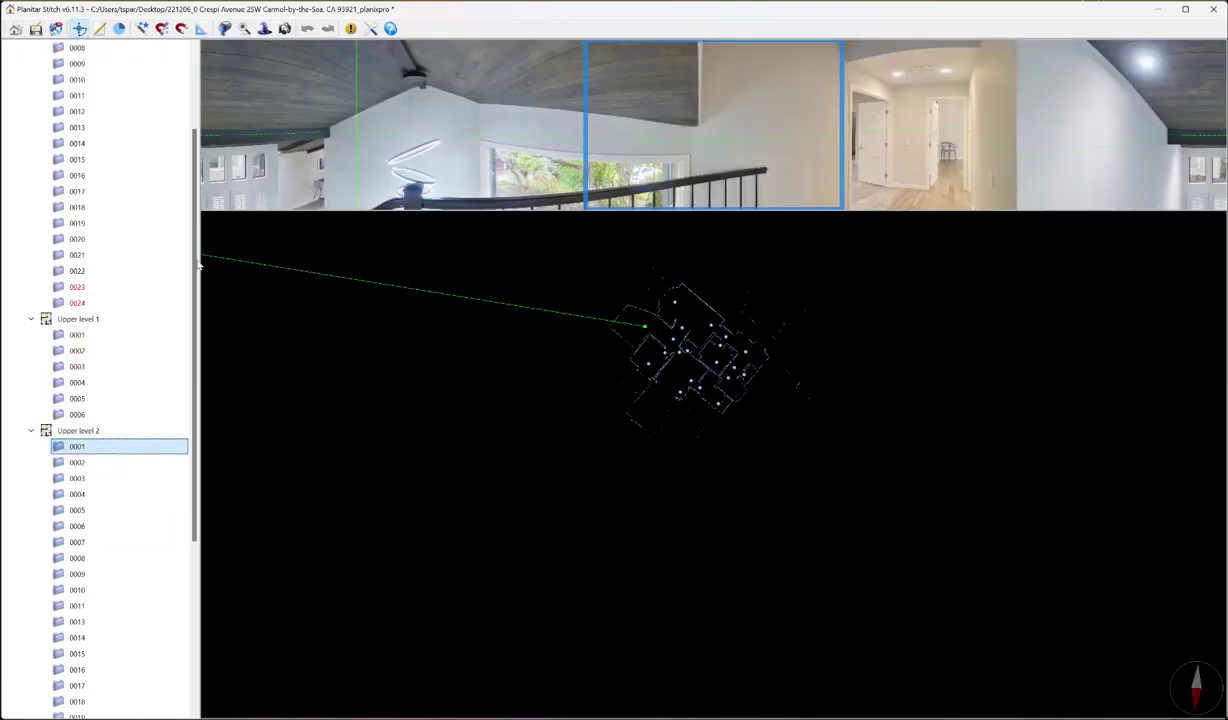
{"action": "key", "text": "Down"}
{"action": "key", "text": "Down"}
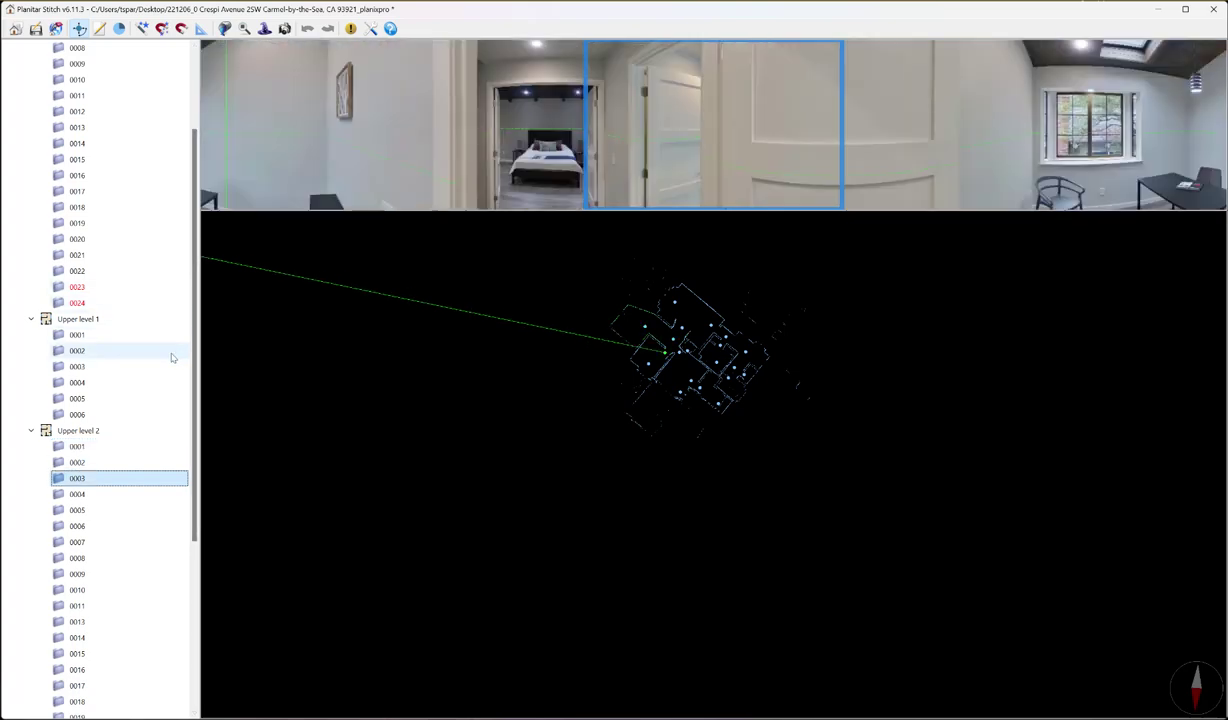
{"action": "key", "text": "Down"}
{"action": "key", "text": "Down"}
{"action": "key", "text": "Down"}
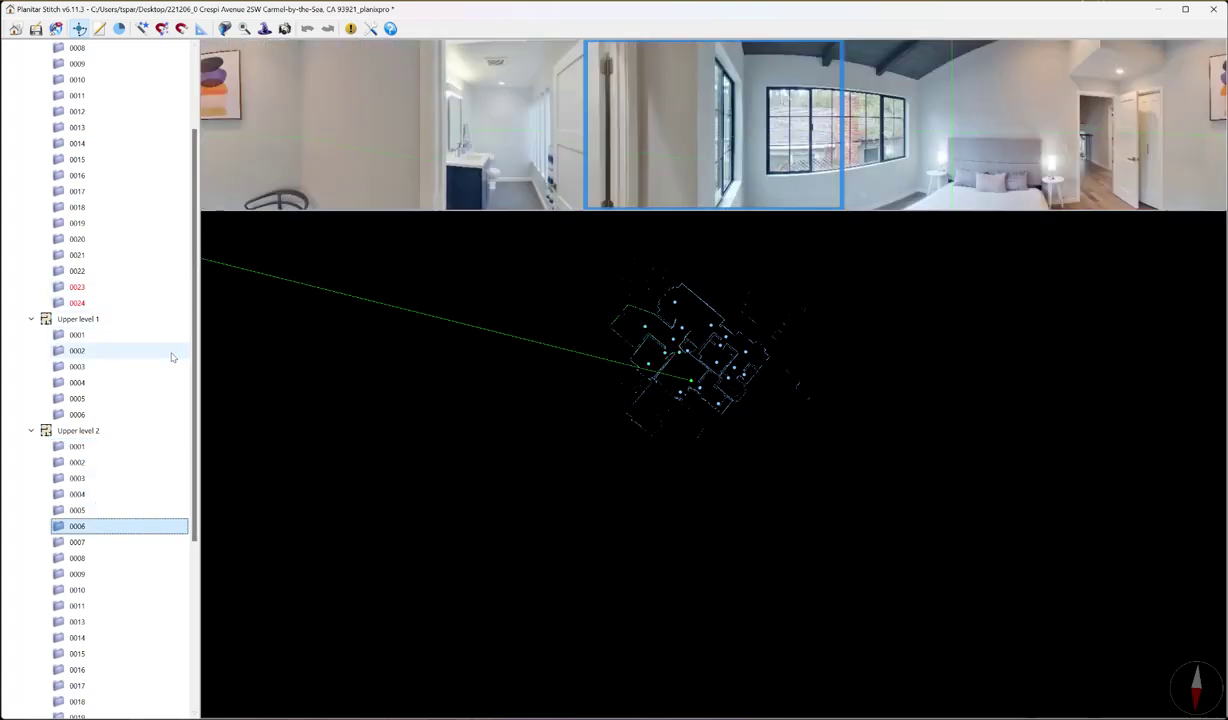
Check Upper level 2 scans 0007 and 0008 and hide closet scan 0008 in iGUIDE
{"action": "key", "text": "Down"}
{"action": "key", "text": "Down"}
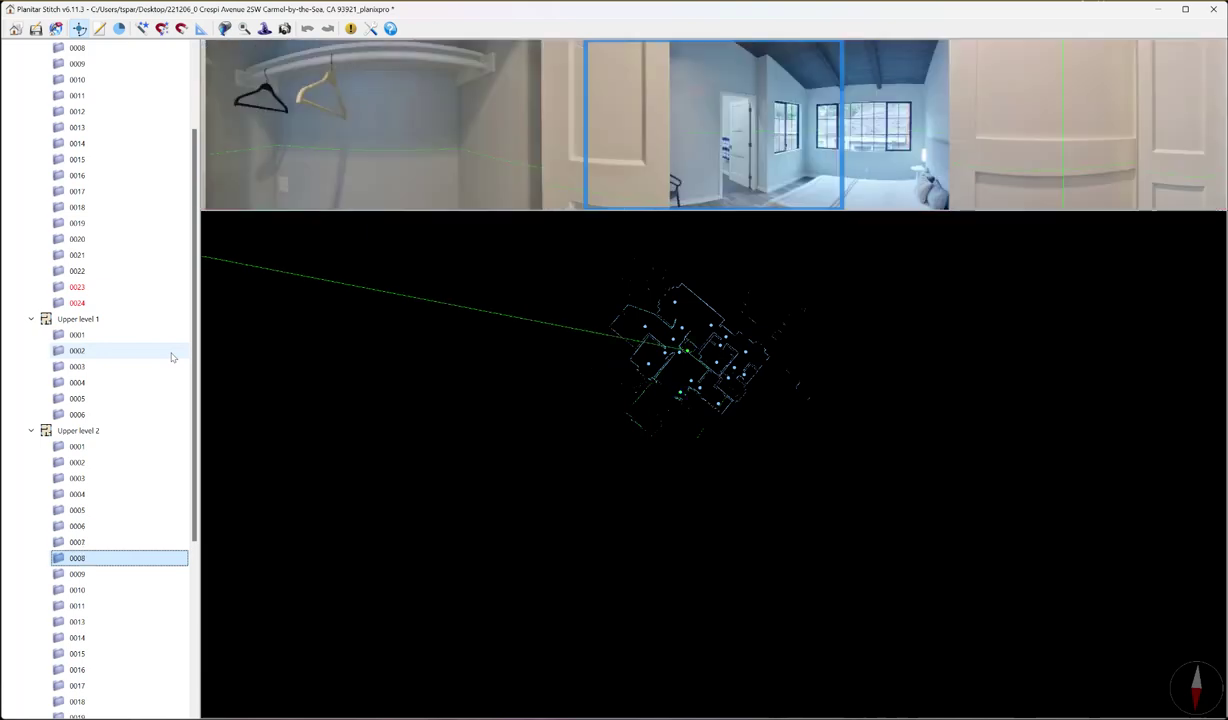
{"action": "right_click", "coordinate": [96, 560]}
{"action": "left_click", "coordinate": [101, 572]}
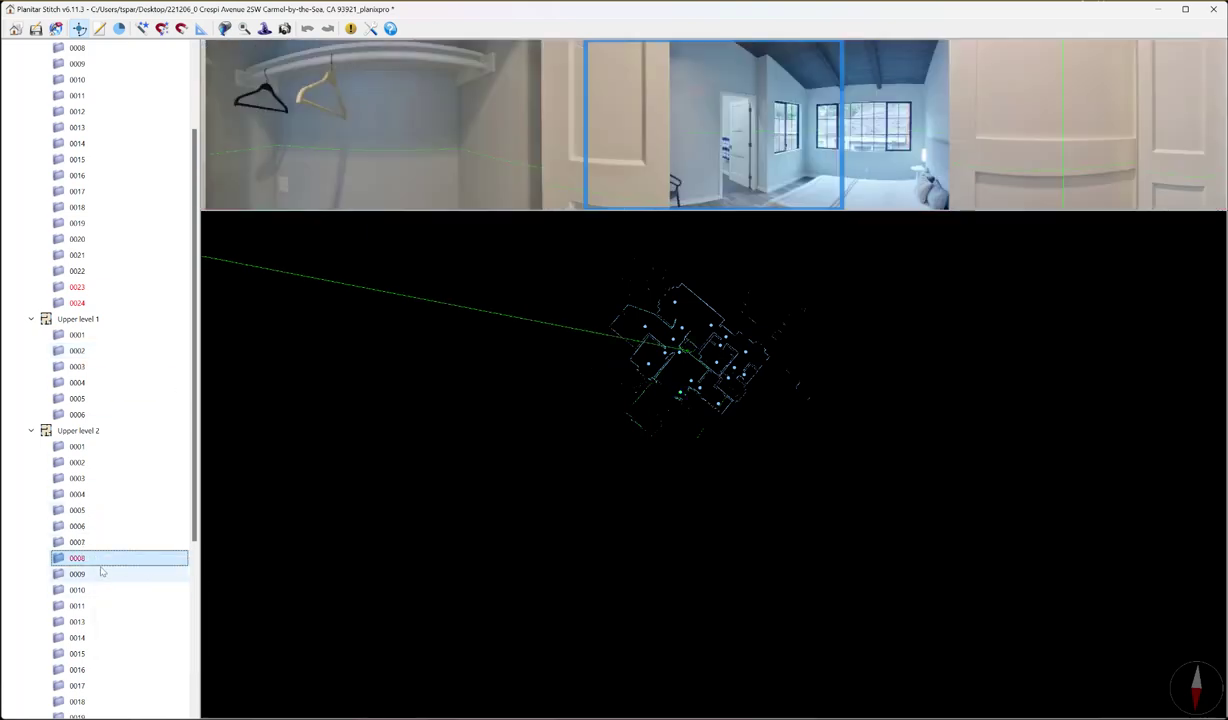
Examine the remaining Upper level 2 panoramas one by one from 0009 to 0021, including the bathrooms and the walk-in closet
{"action": "left_click", "coordinate": [100, 574]}
{"action": "key", "text": "Down"}
{"action": "key", "text": "Down"}
{"action": "key", "text": "Down"}
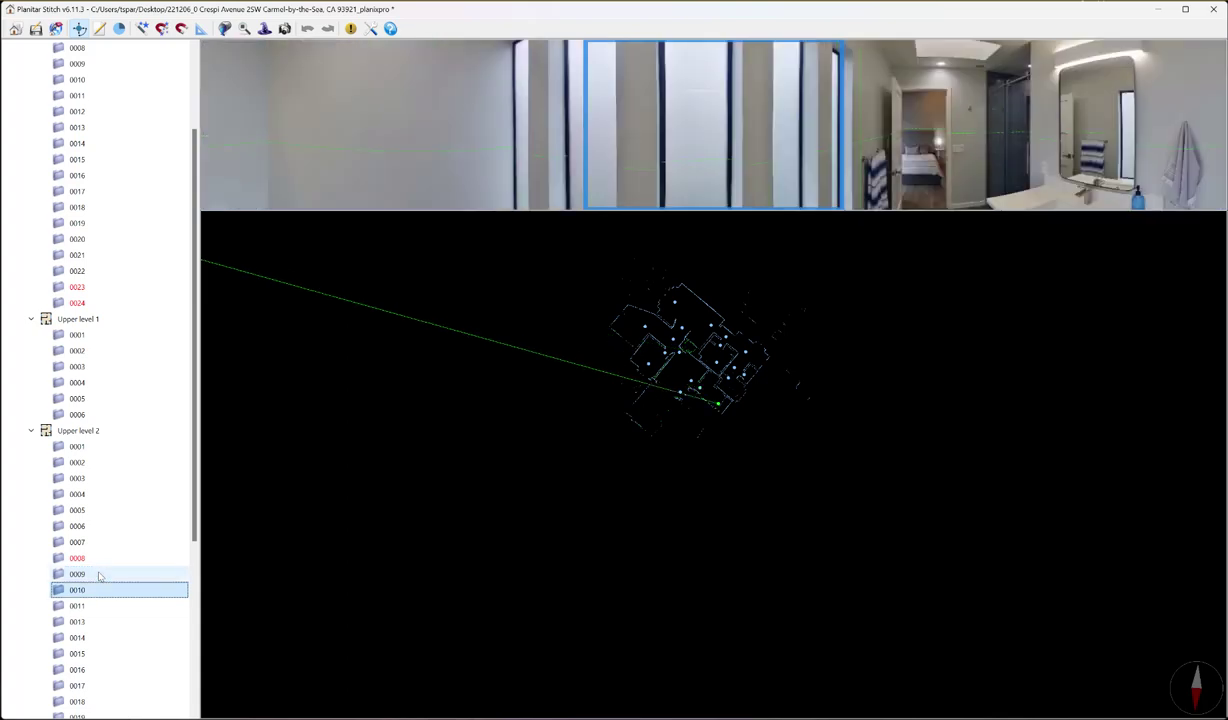
{"action": "key", "text": "Down"}
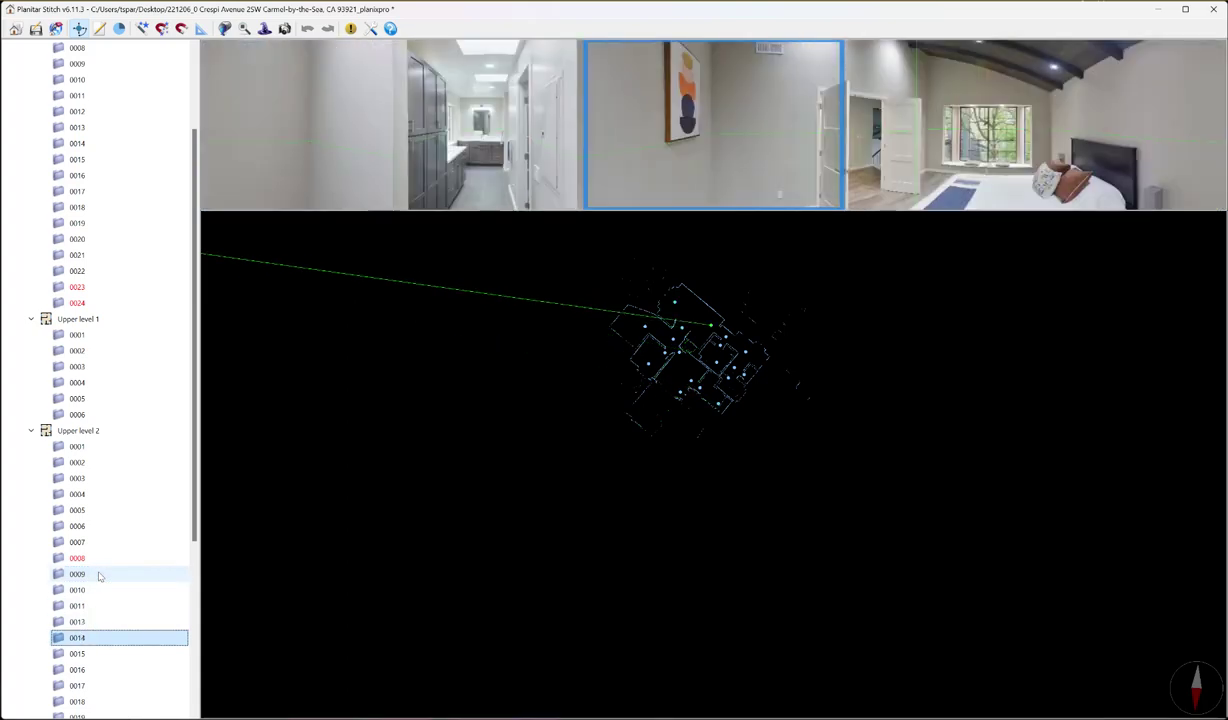
{"action": "key", "text": "Down"}
{"action": "key", "text": "Down"}
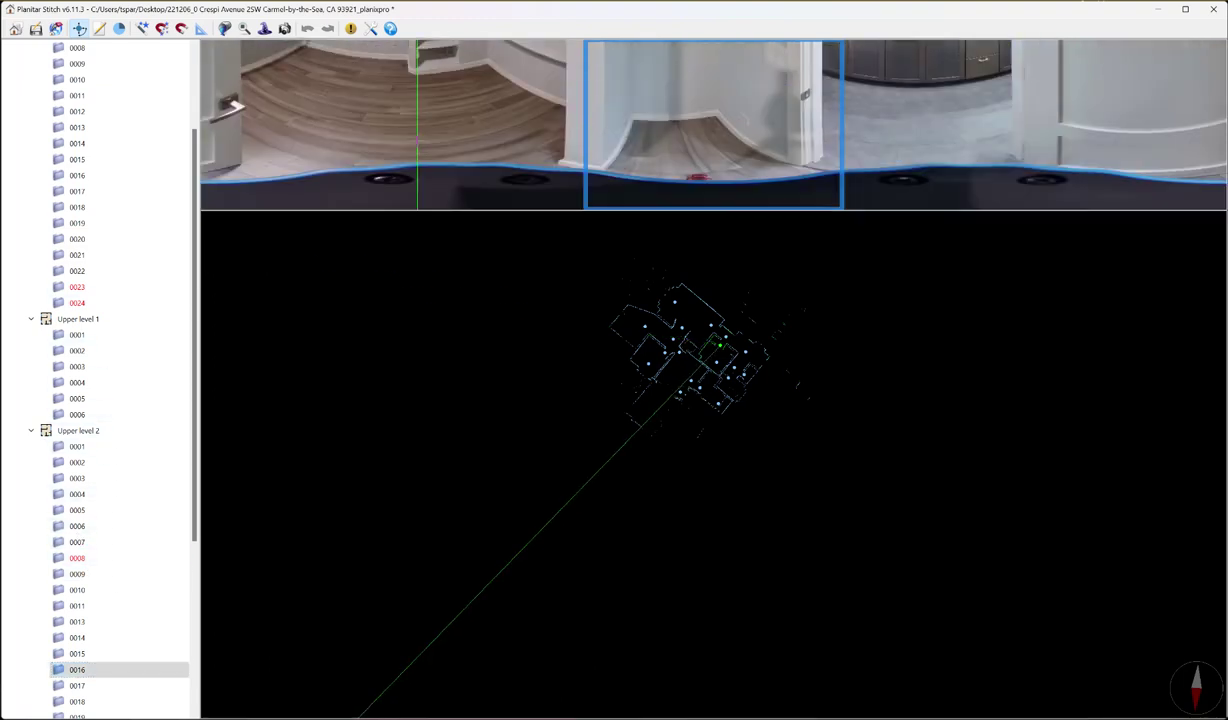
{"action": "left_click", "coordinate": [80, 685]}
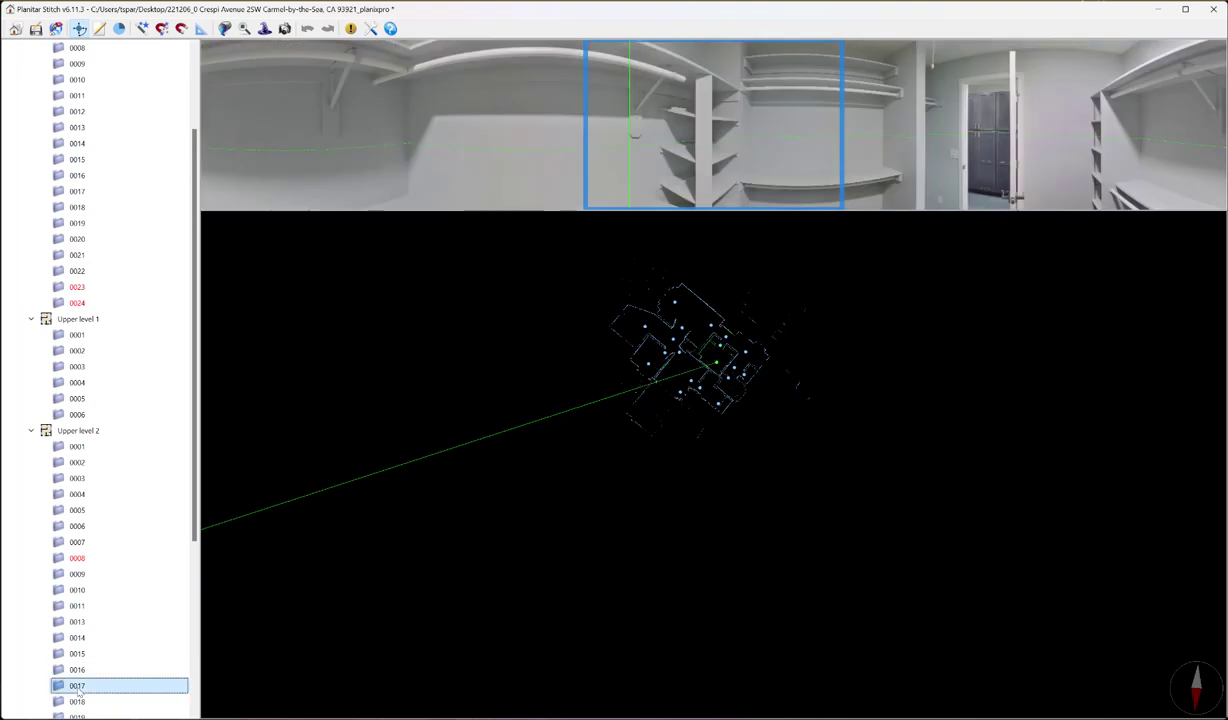
{"action": "key", "text": "Down"}
{"action": "key", "text": "Down"}
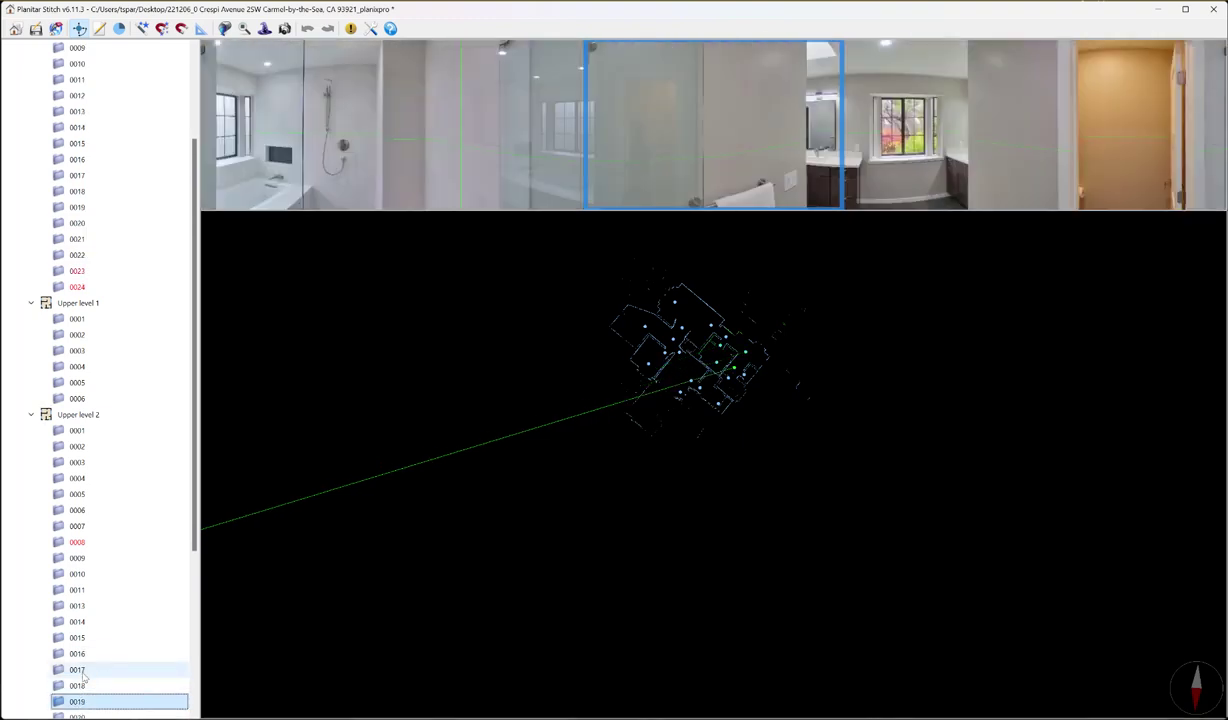
{"action": "key", "text": "Down"}
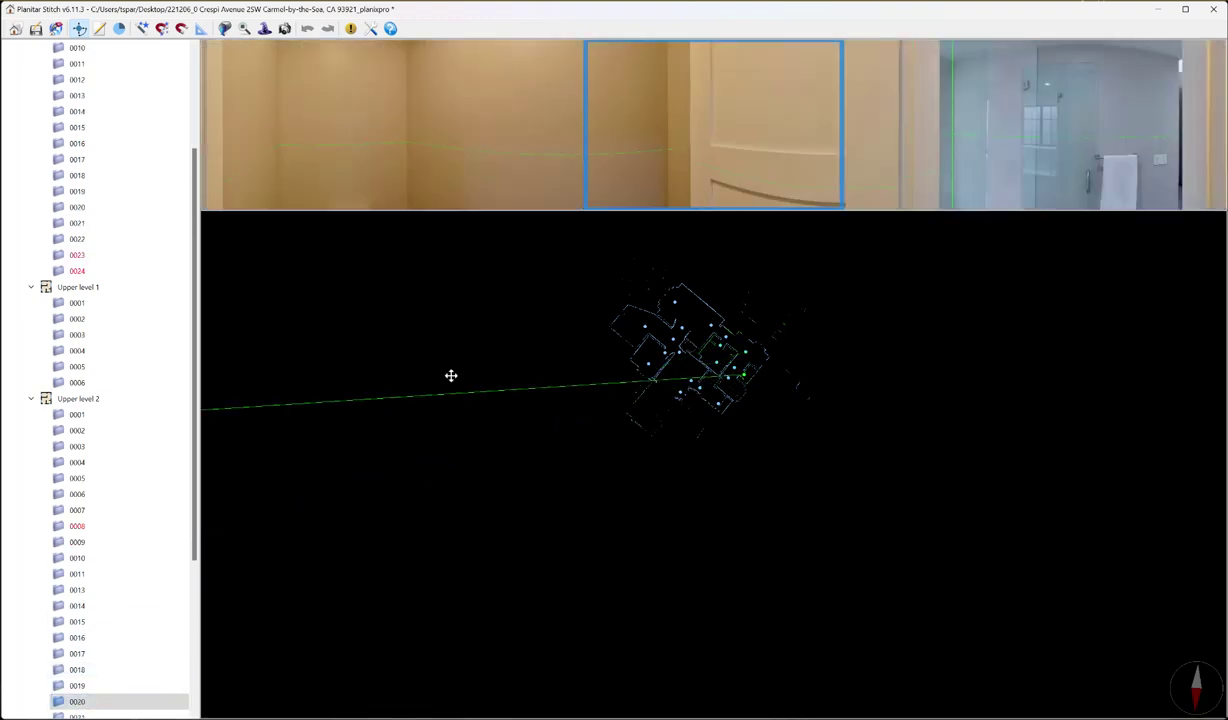
{"action": "scroll", "coordinate": [414, 195], "scroll_direction": "down", "scroll_amount": 3}
{"action": "scroll", "coordinate": [416, 197], "scroll_direction": "up", "scroll_amount": 2}
{"action": "left_click", "coordinate": [72, 701]}
{"action": "key", "text": "F2"}
{"action": "scroll", "coordinate": [99, 548], "scroll_direction": "down", "scroll_amount": 4}
{"action": "left_click", "coordinate": [88, 528]}
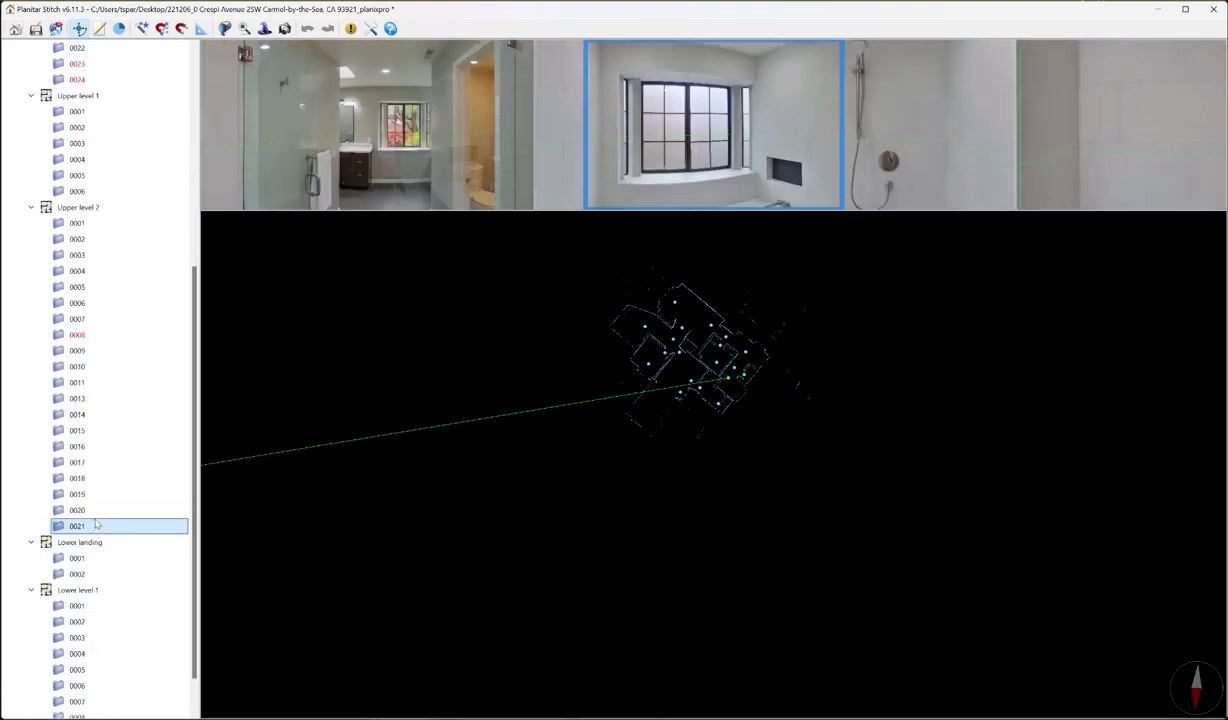
Examine the stairwell panoramas of Lower landing scans 0001 and 0002
{"action": "key", "text": "Down"}
{"action": "key", "text": "Down"}
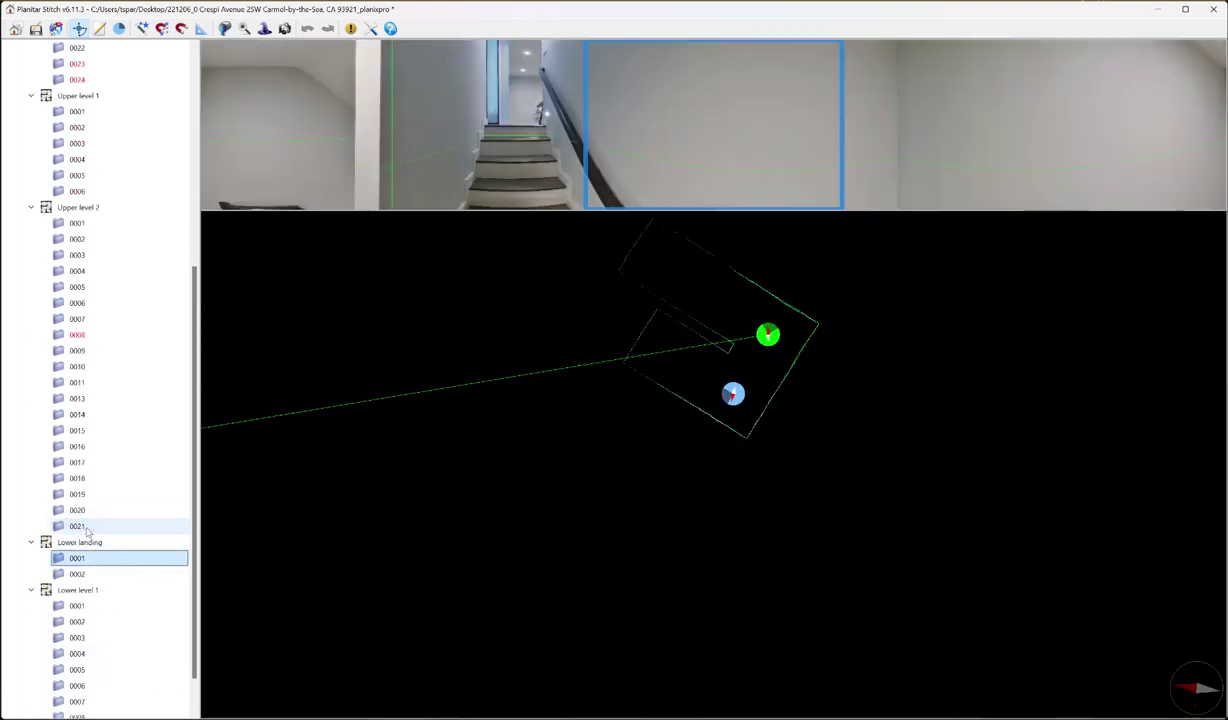
{"action": "key", "text": "Down"}
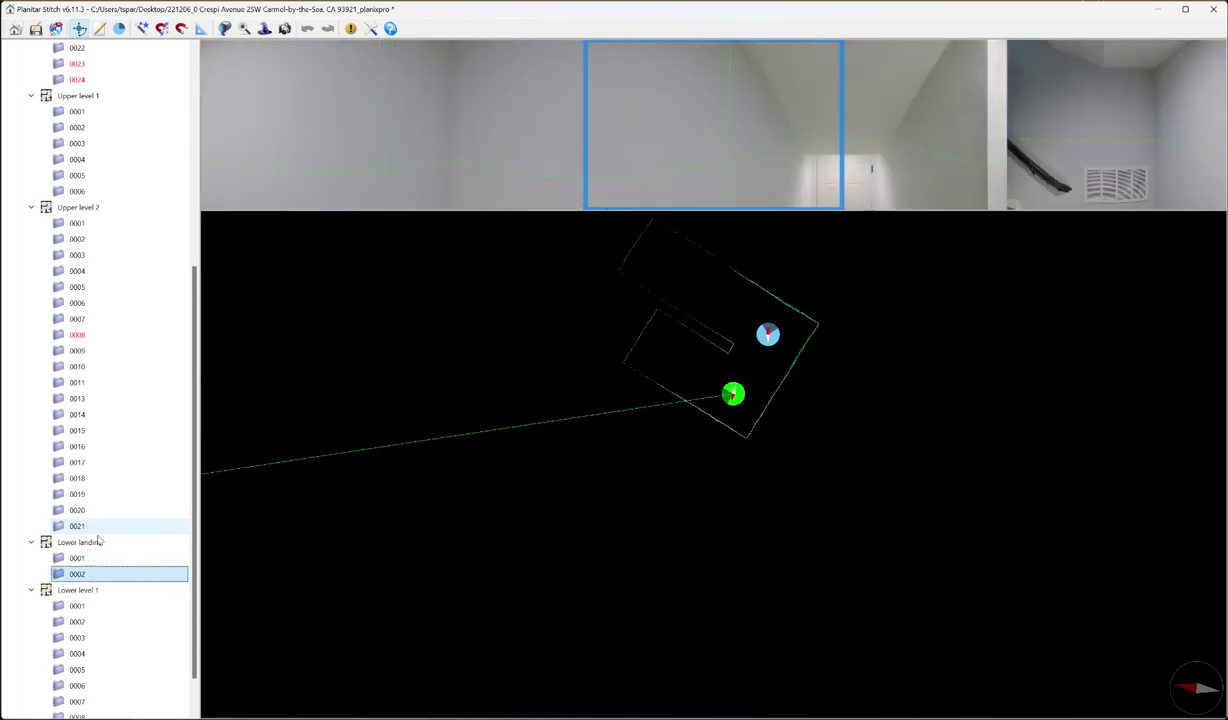
Compare the stair door panoramas of Lower level 1 scans 0001 and 0002 and hide 0001 in iGUIDE
{"action": "key", "text": "Down"}
{"action": "key", "text": "Down"}
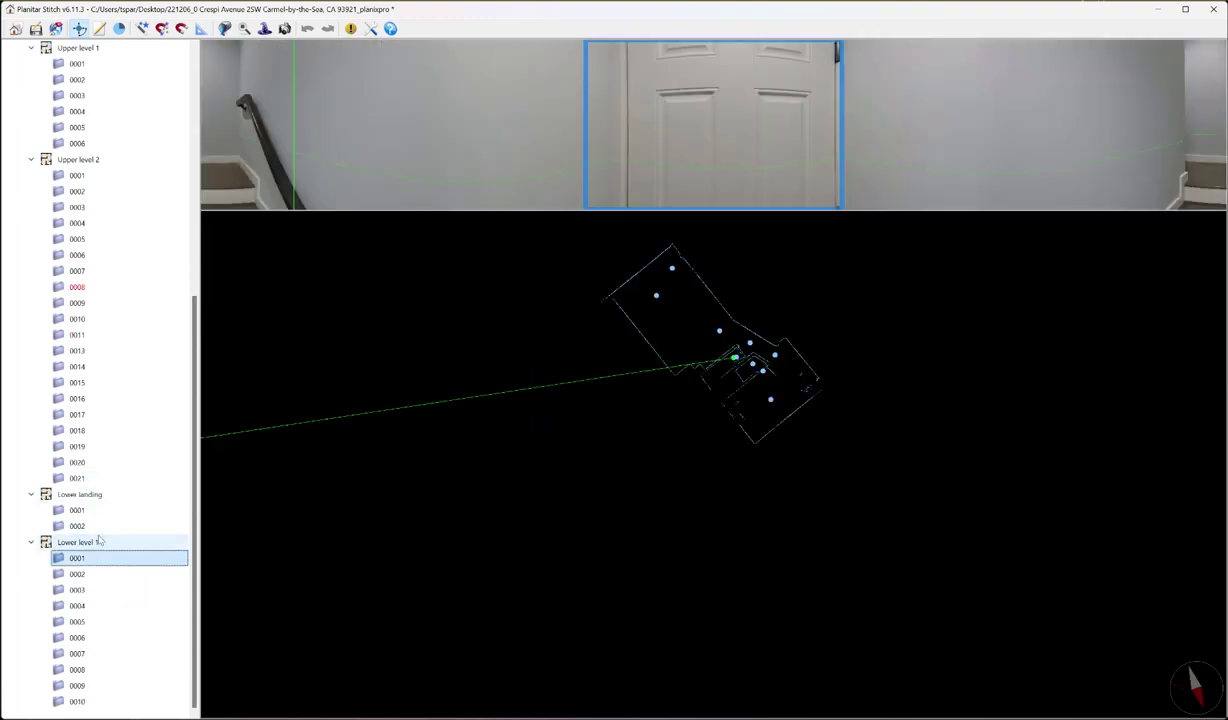
{"action": "key", "text": "Down"}
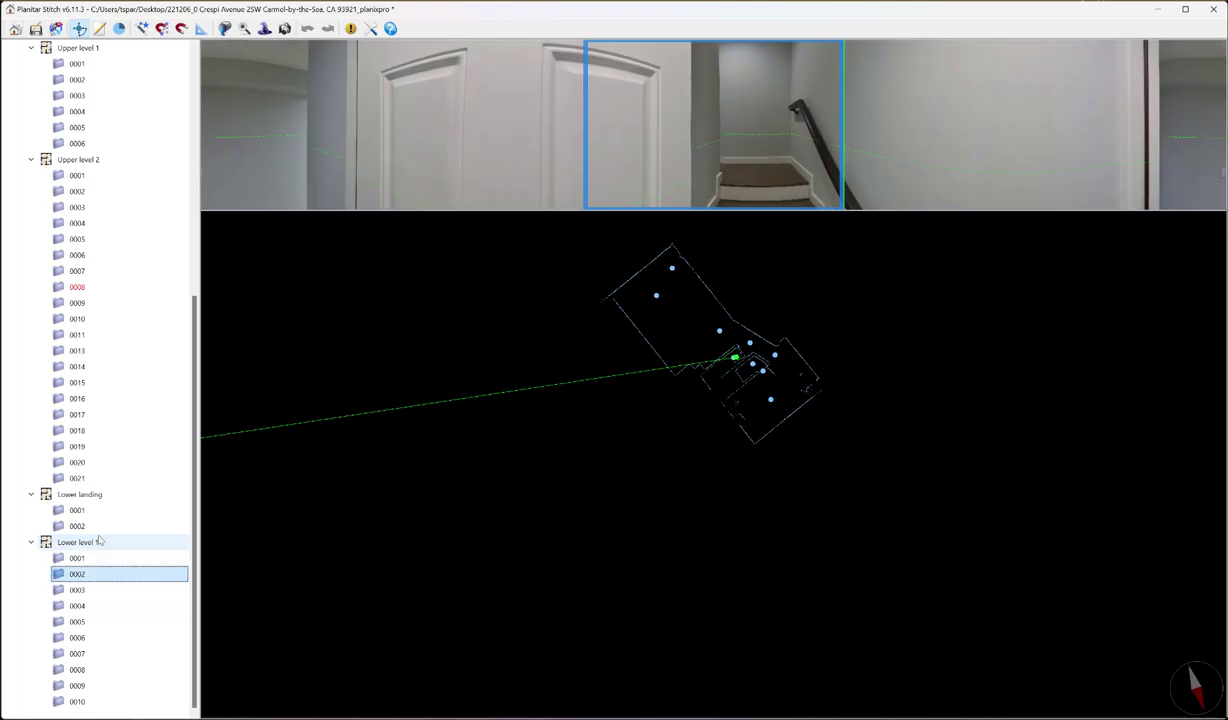
{"action": "key", "text": "Up"}
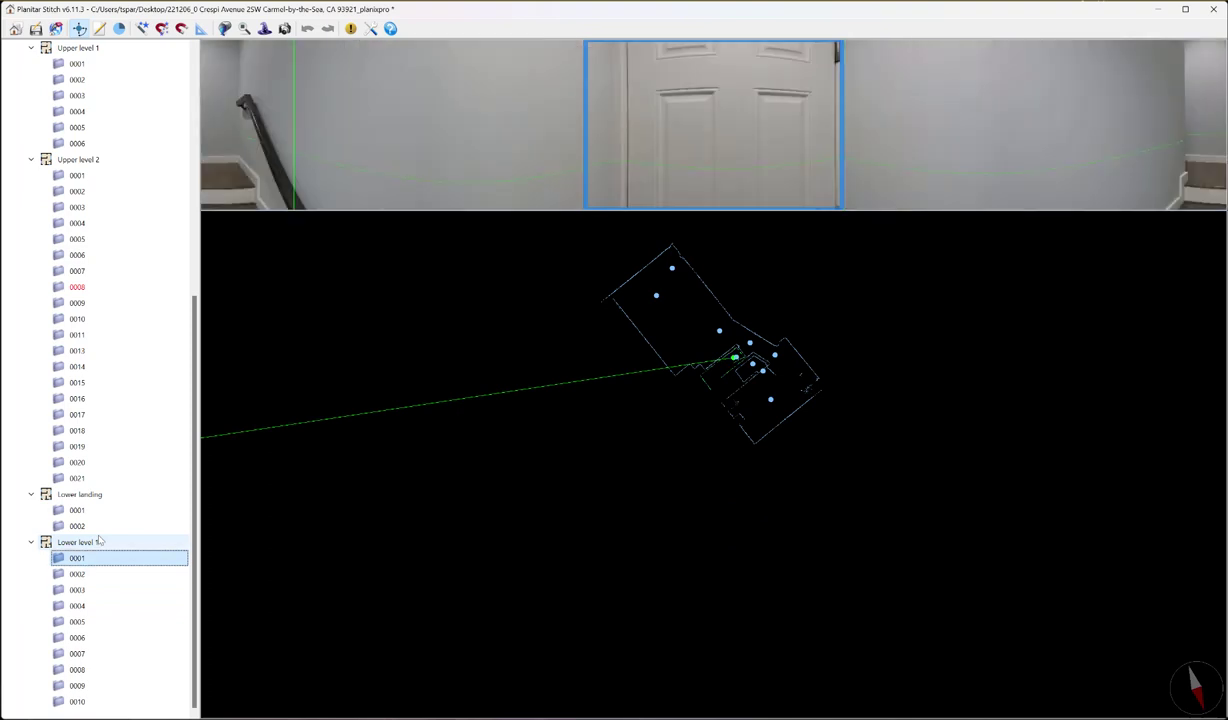
{"action": "scroll", "coordinate": [472, 88], "scroll_direction": "down", "scroll_amount": 5}
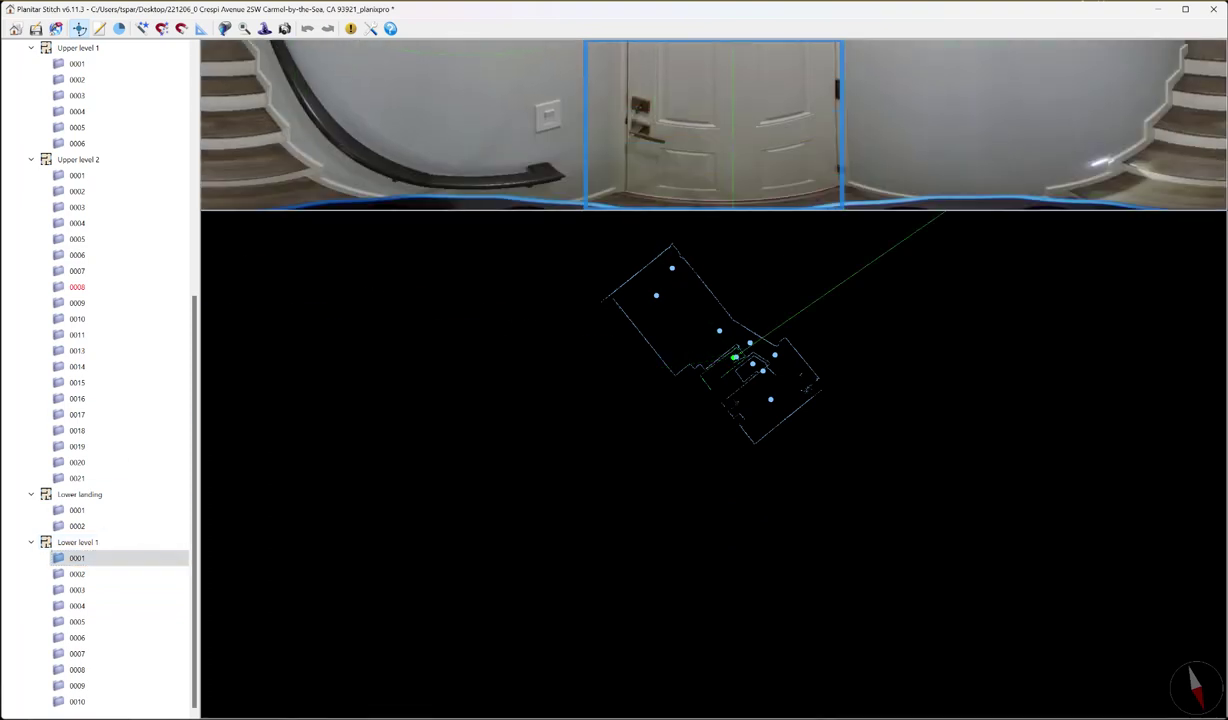
{"action": "left_click", "coordinate": [76, 574]}
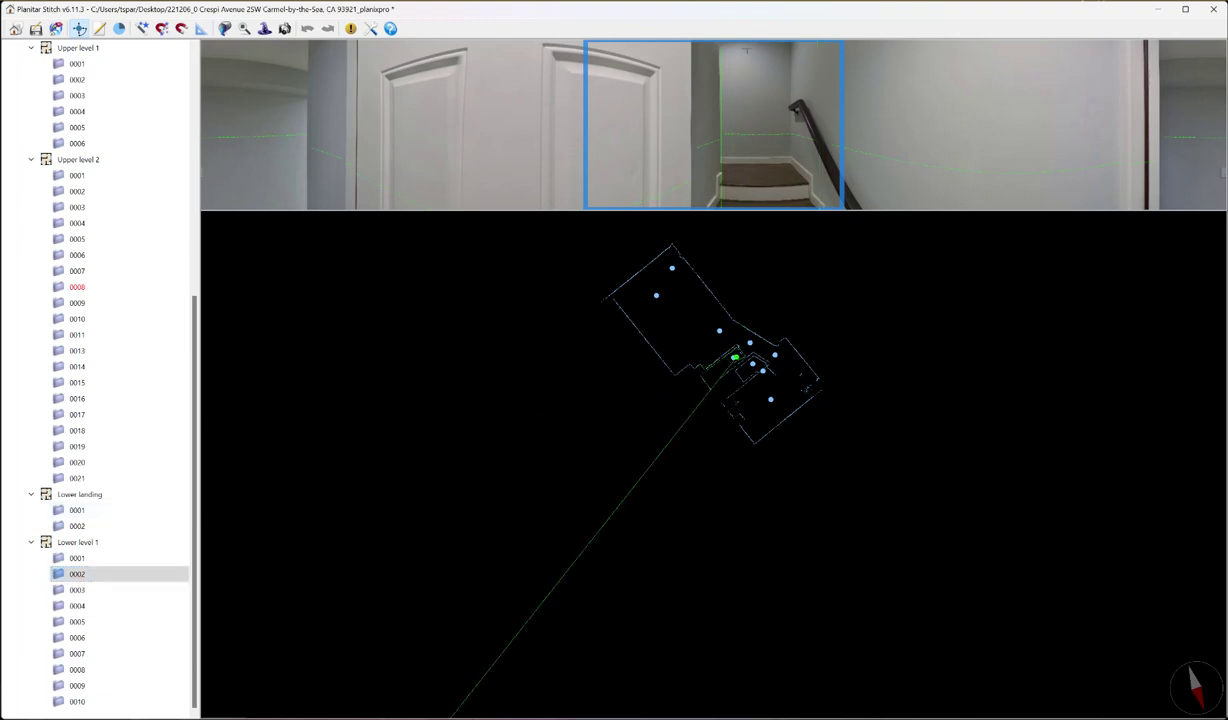
{"action": "scroll", "coordinate": [735, 130], "scroll_direction": "down", "scroll_amount": 5}
{"action": "scroll", "coordinate": [735, 130], "scroll_direction": "up", "scroll_amount": 5}
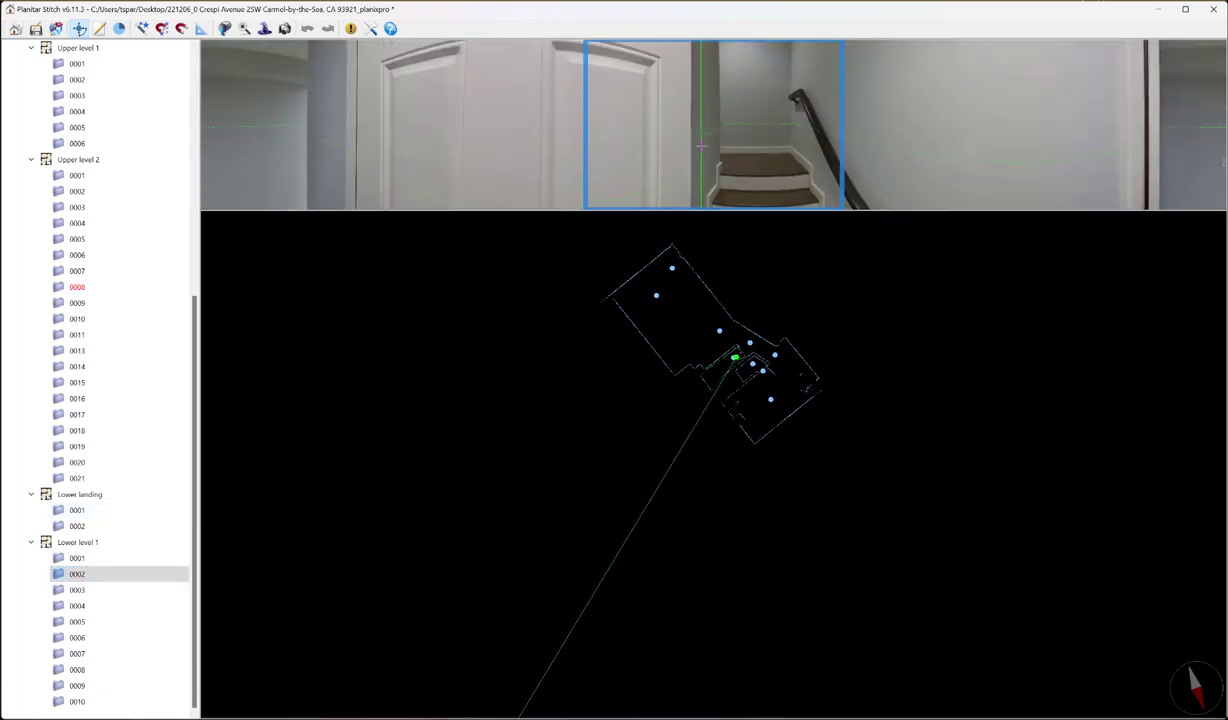
{"action": "left_click", "coordinate": [104, 560]}
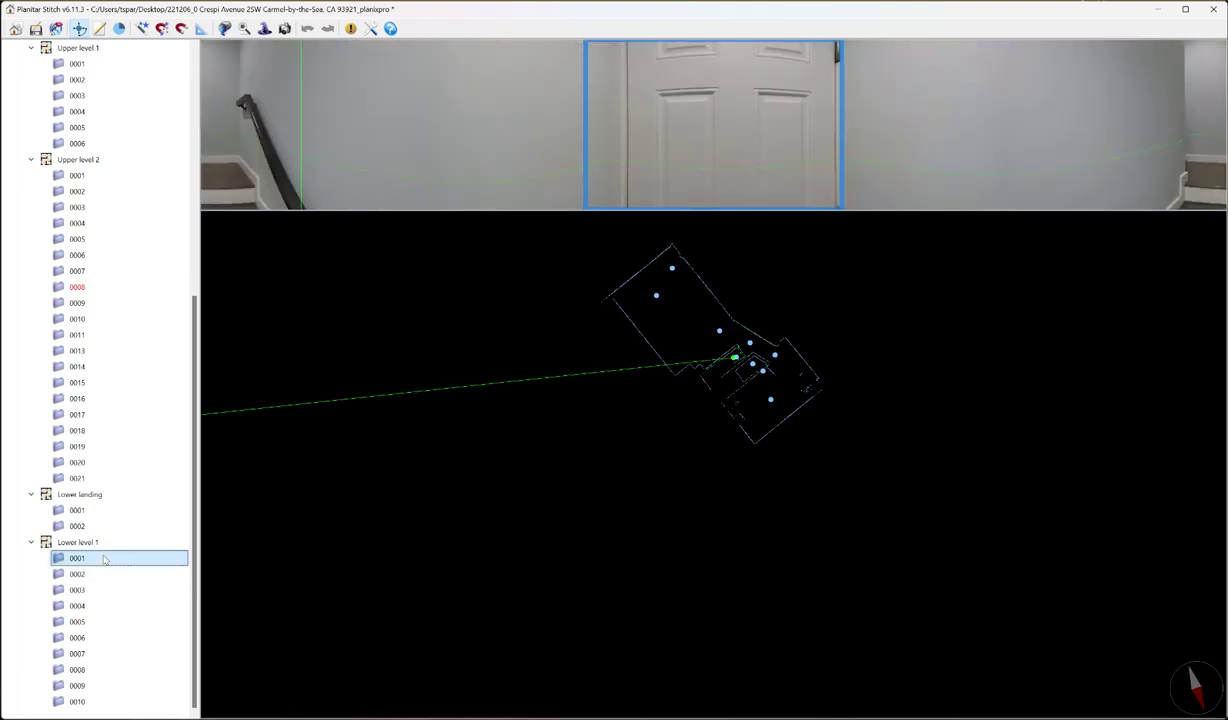
{"action": "right_click", "coordinate": [104, 560]}
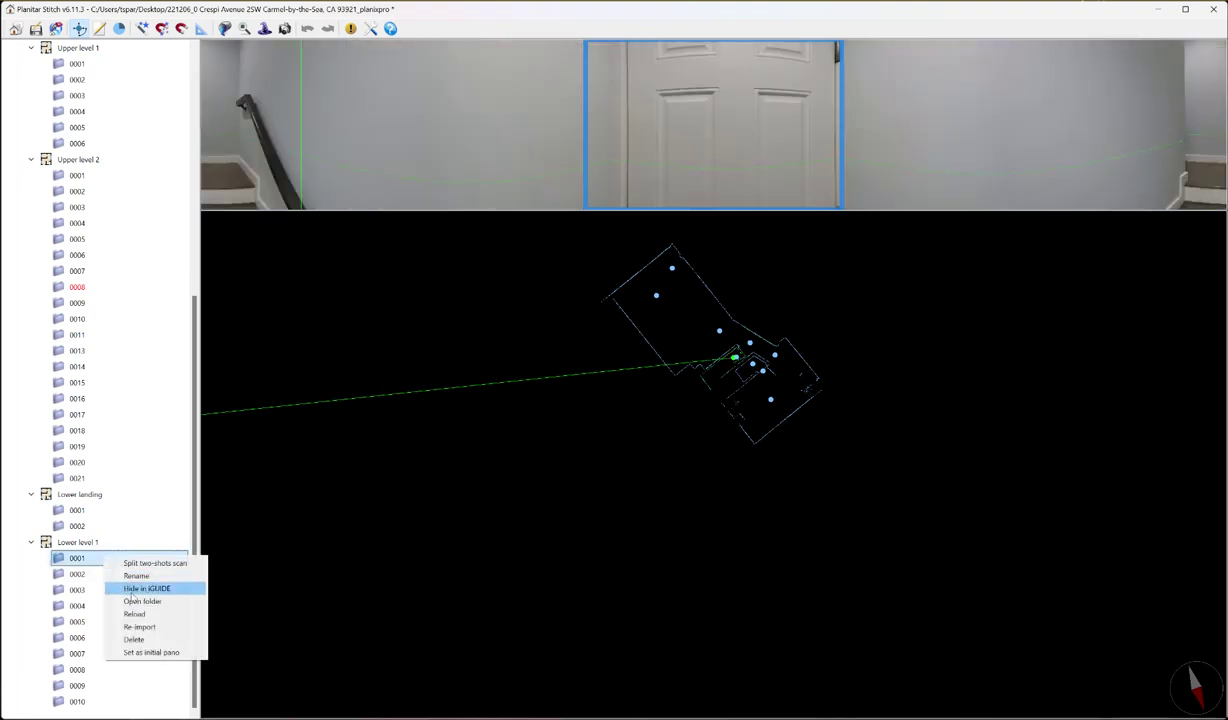
{"action": "left_click", "coordinate": [112, 586]}
Examine the panoramas of the Lower level 1 scans one by one from 0002 to 0010
{"action": "left_click", "coordinate": [96, 575]}
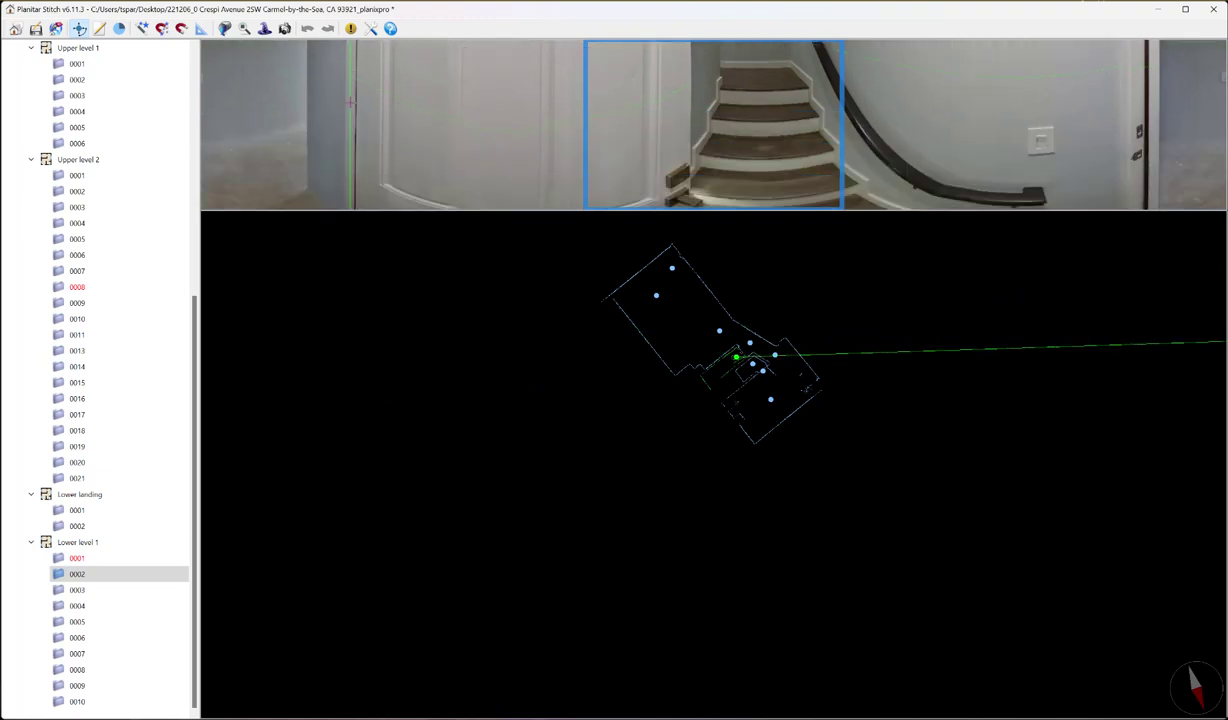
{"action": "left_click", "coordinate": [125, 592]}
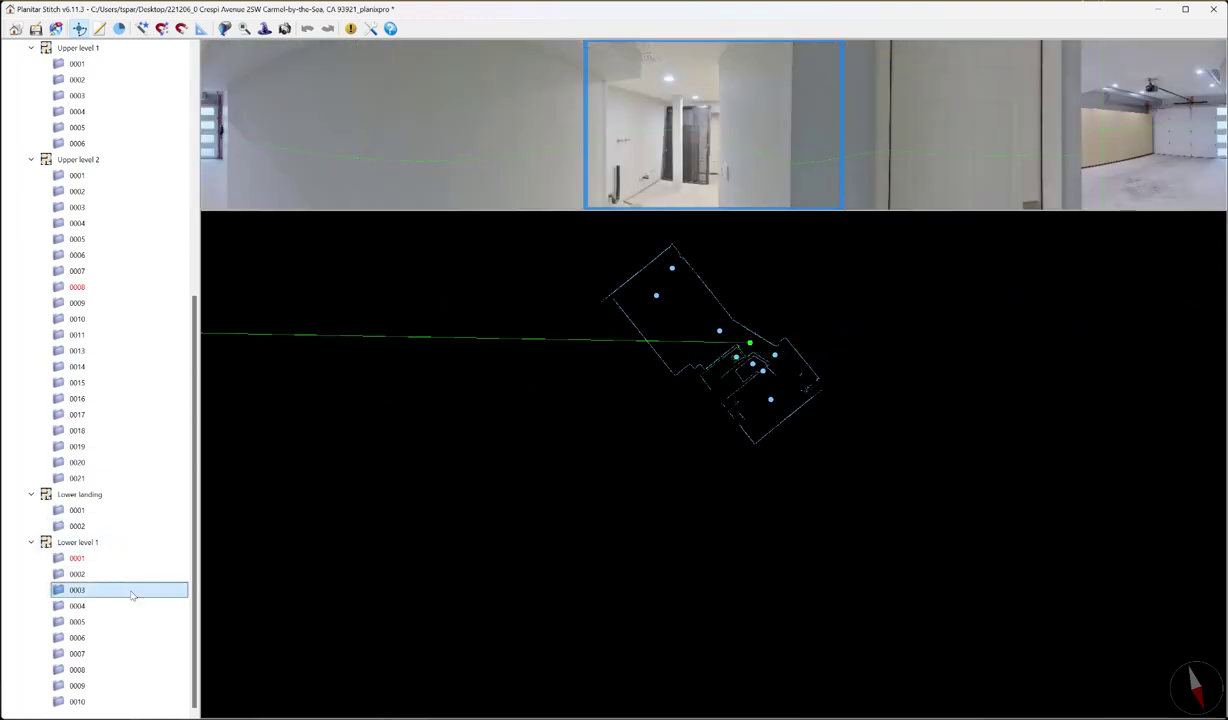
{"action": "key", "text": "Down"}
{"action": "key", "text": "Down"}
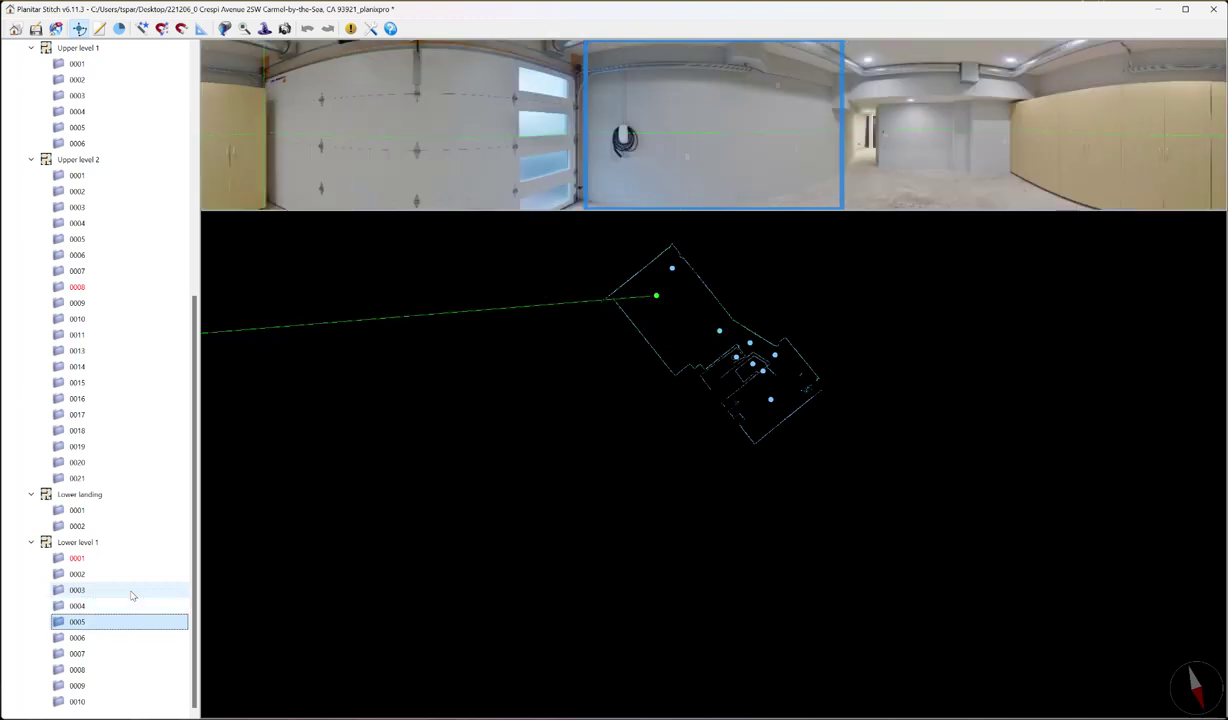
{"action": "key", "text": "Down"}
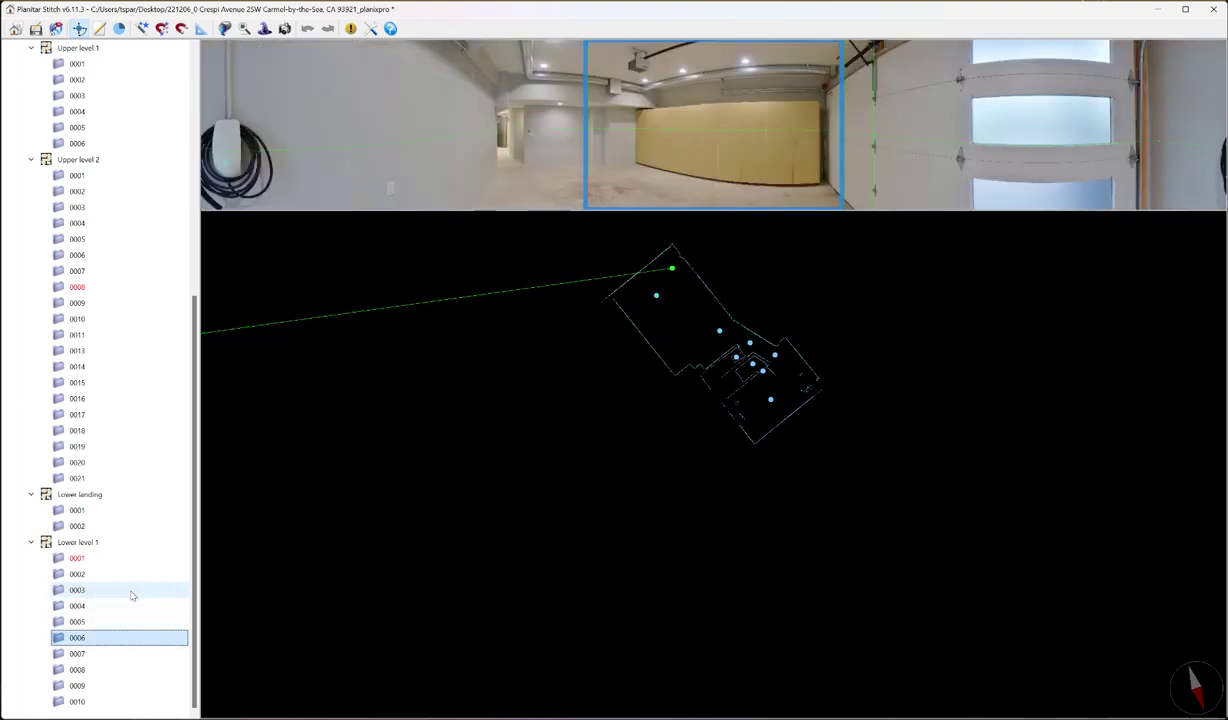
{"action": "key", "text": "Down"}
{"action": "key", "text": "Down"}
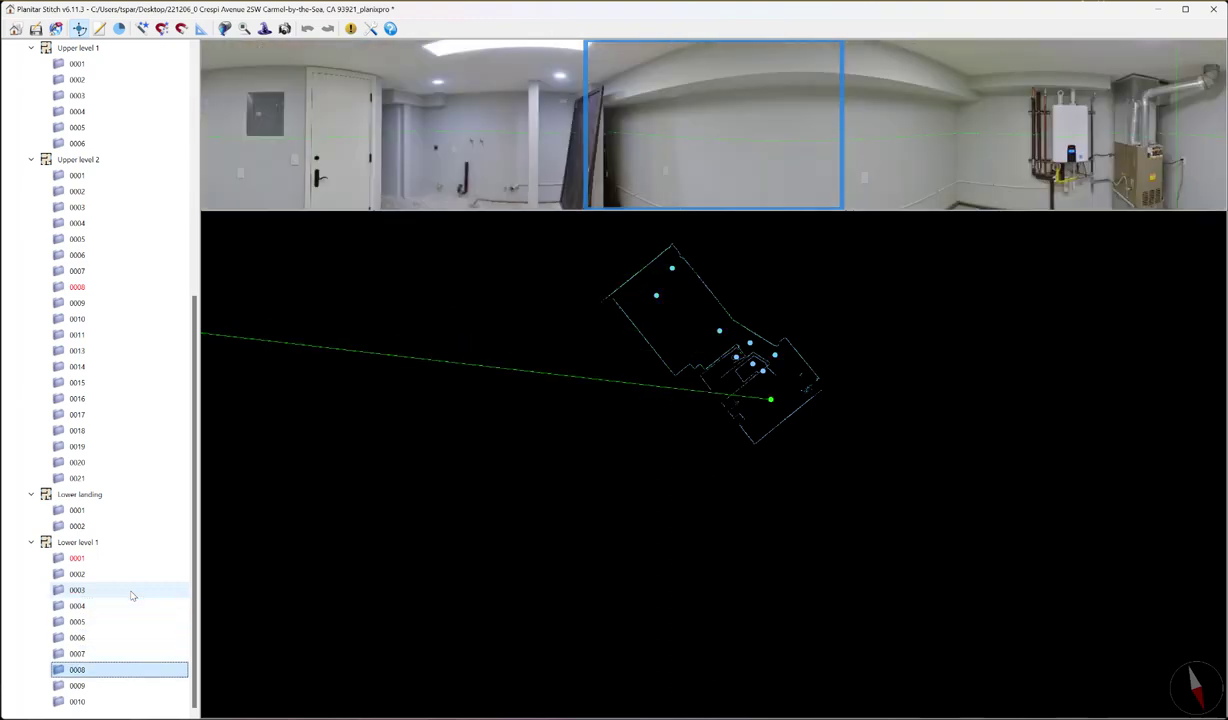
{"action": "key", "text": "Down"}
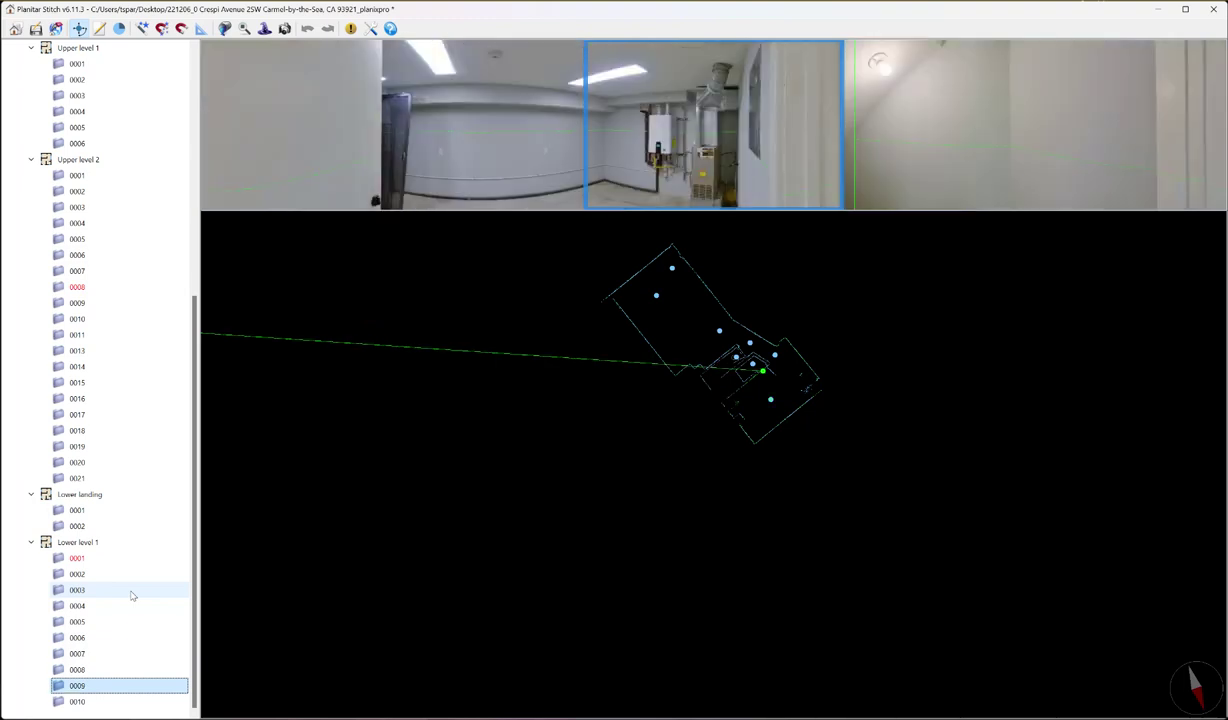
{"action": "key", "text": "Down"}
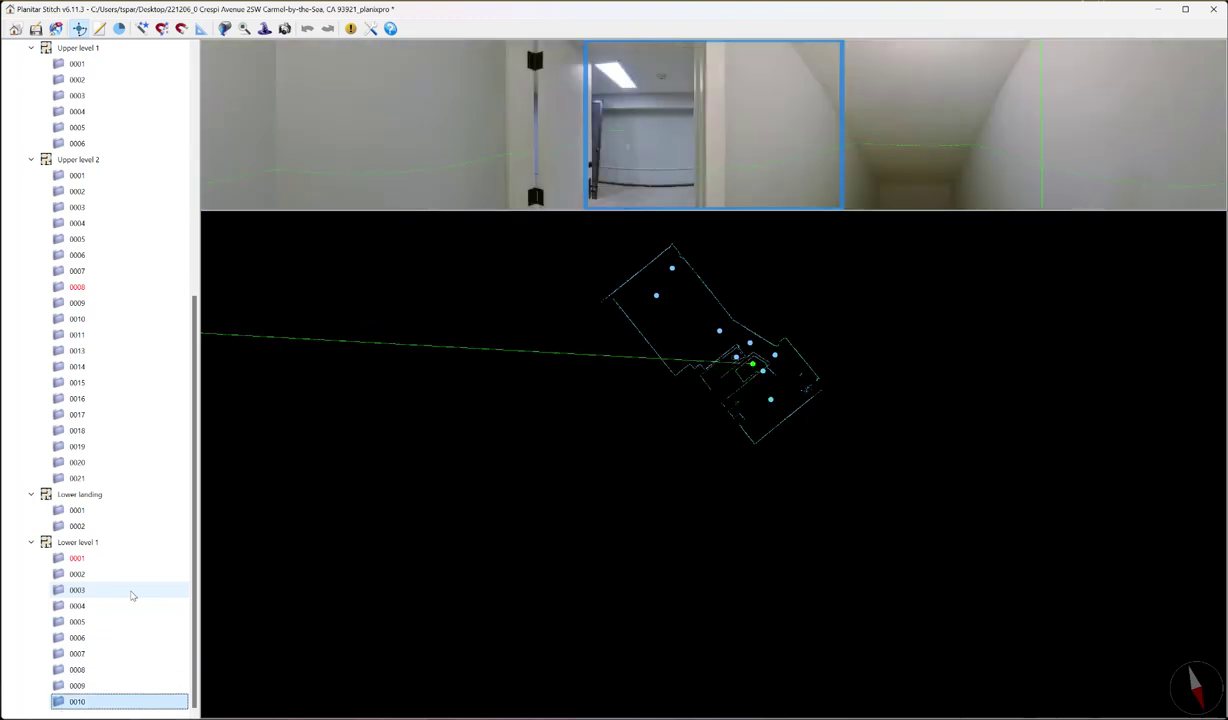
Hide the Lower level 1 scans 0009 and 0010 in iGUIDE
{"action": "left_click", "coordinate": [84, 686]}
{"action": "right_click", "coordinate": [86, 688]}
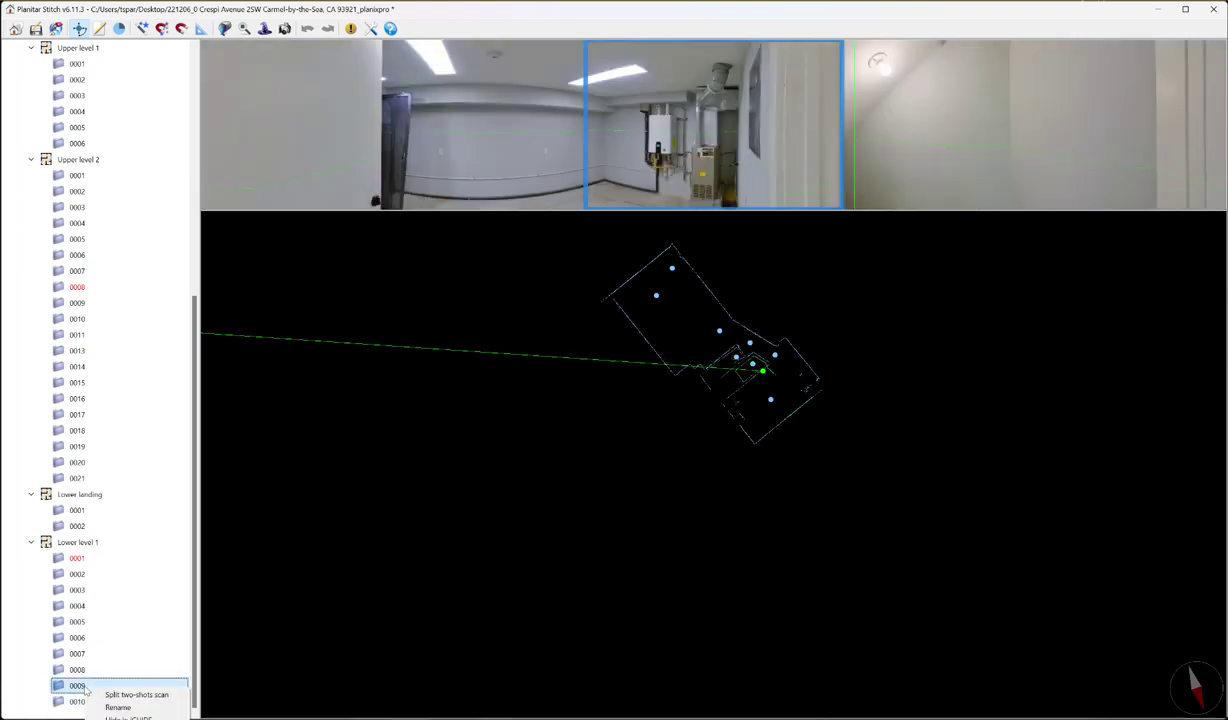
{"action": "left_click", "coordinate": [98, 703]}
{"action": "left_click", "coordinate": [98, 703]}
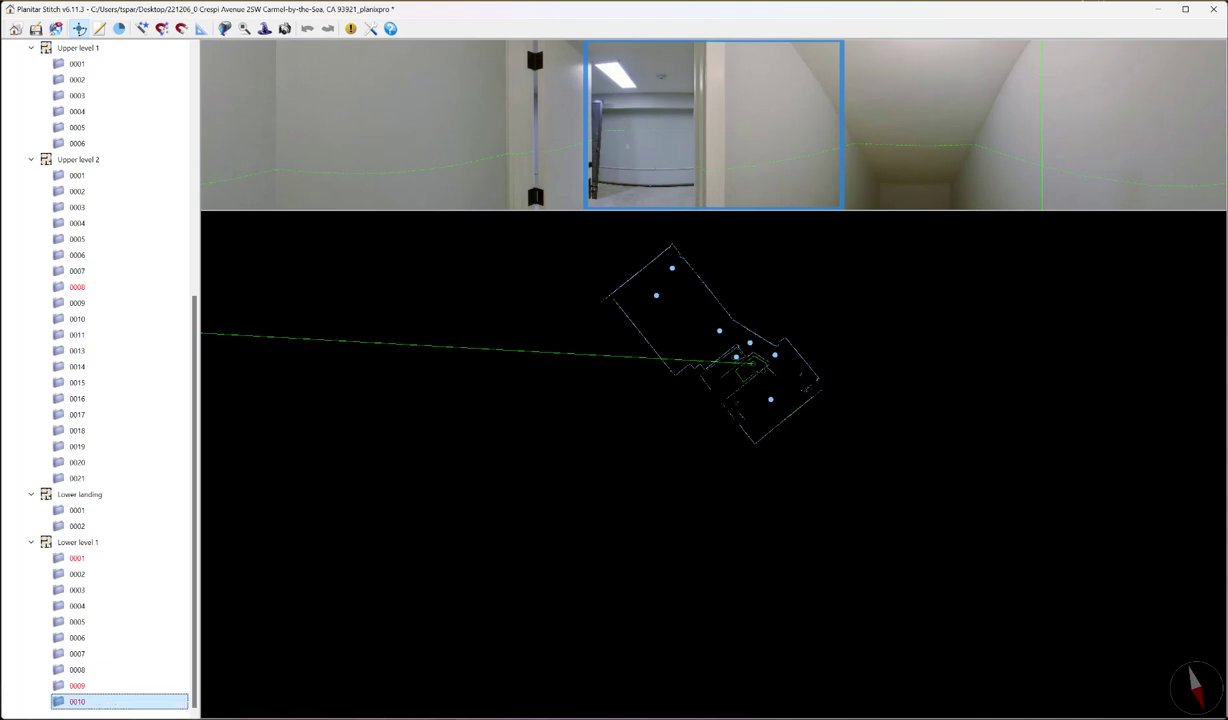
Save the project and export it, ignoring the exterior wall thickness check, and close the export summary without creating the iGUIDE
{"action": "scroll", "coordinate": [128, 595], "scroll_direction": "up", "scroll_amount": 8}
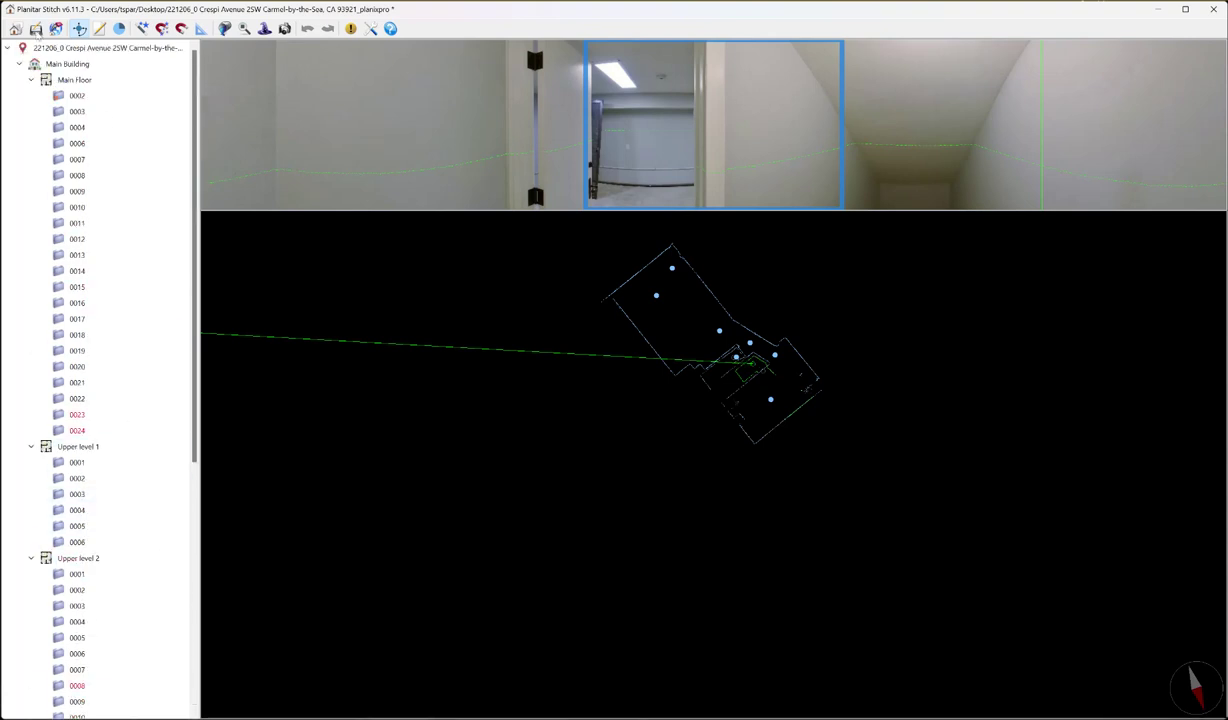
{"action": "left_click", "coordinate": [36, 29]}
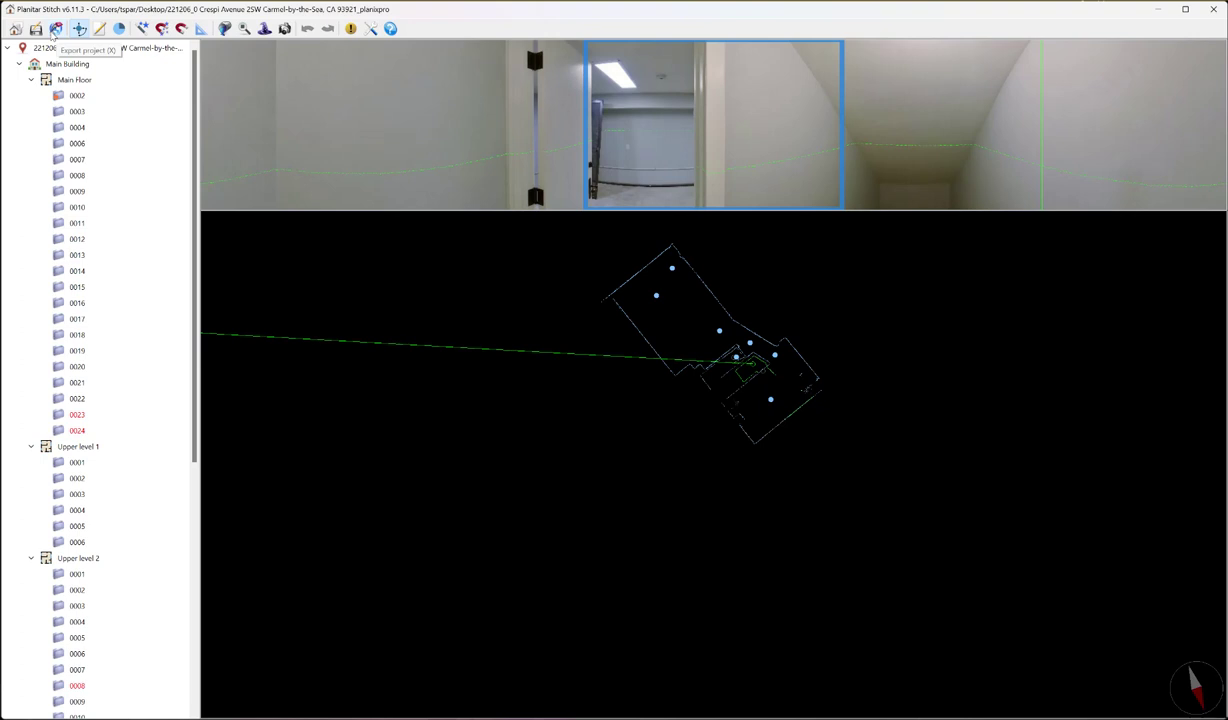
{"action": "left_click", "coordinate": [55, 29]}
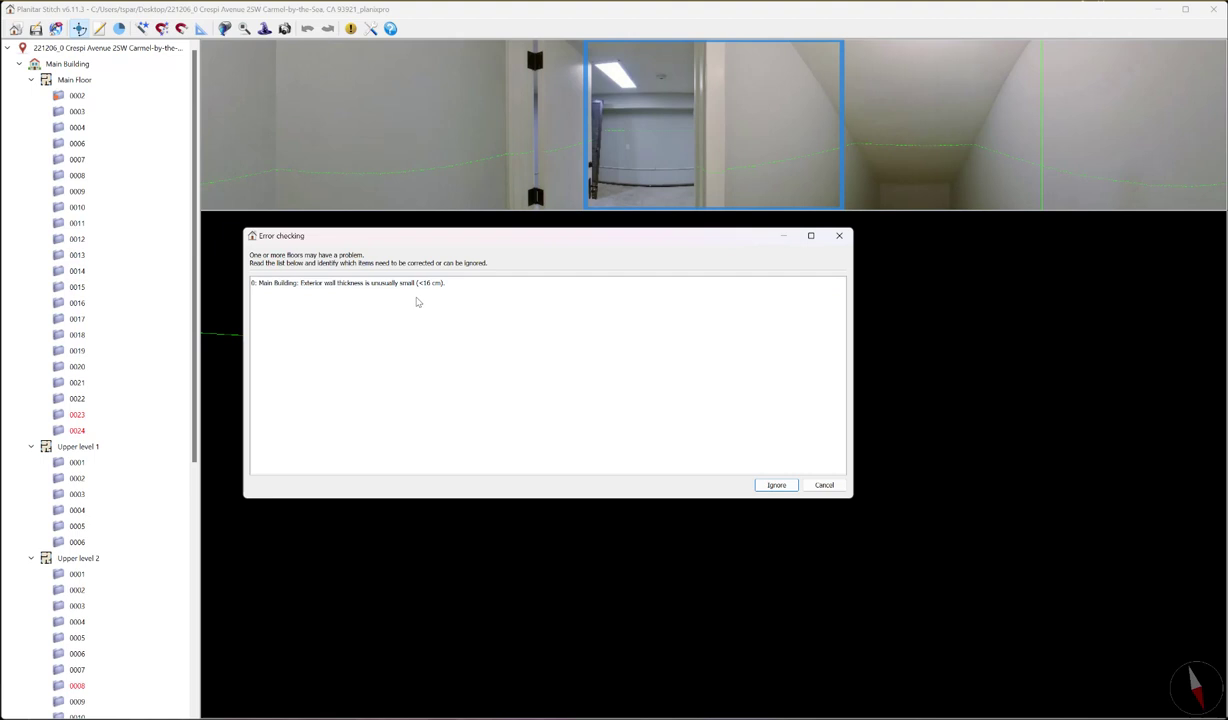
{"action": "left_click", "coordinate": [775, 485]}
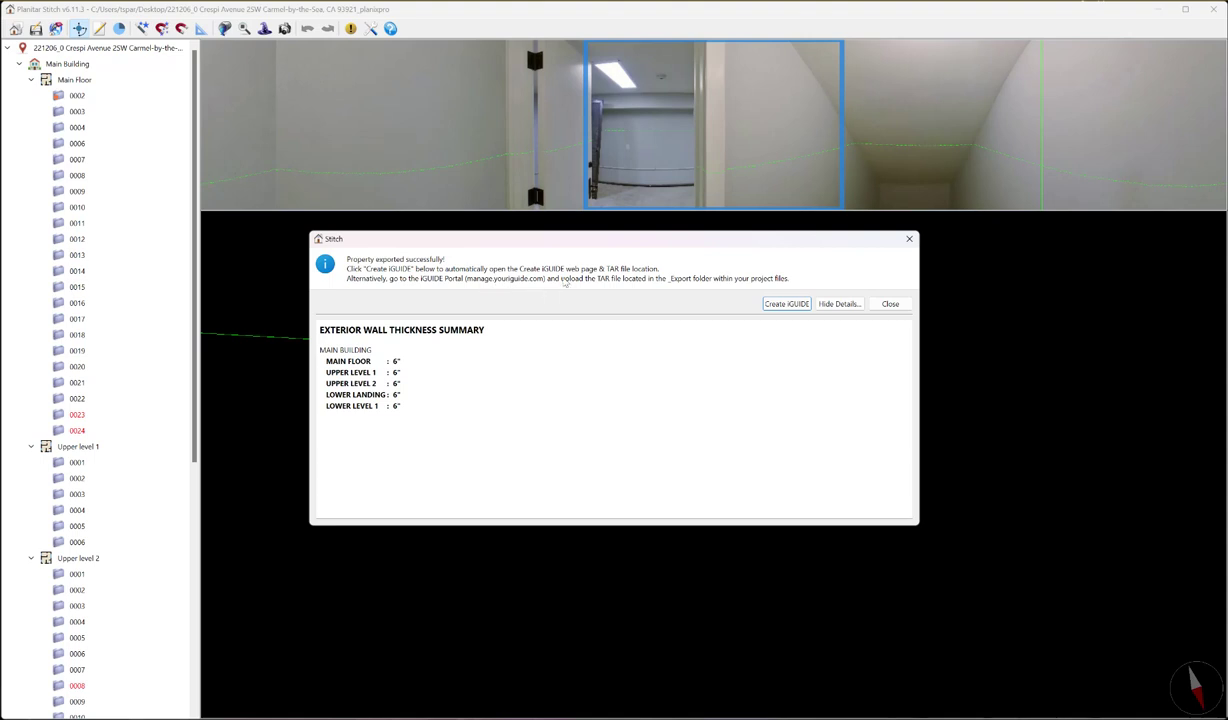
{"action": "left_click", "coordinate": [887, 306]}
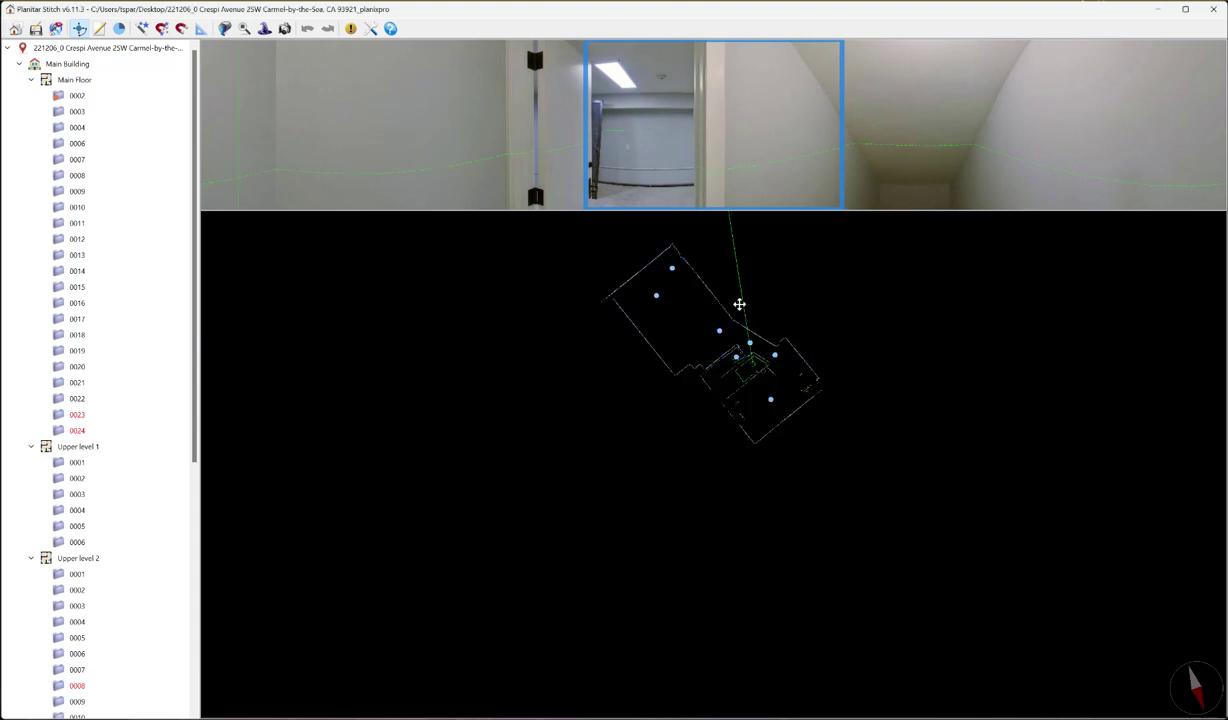
{"action": "left_click_drag", "start_coordinate": [525, 335], "coordinate": [487, 422]}
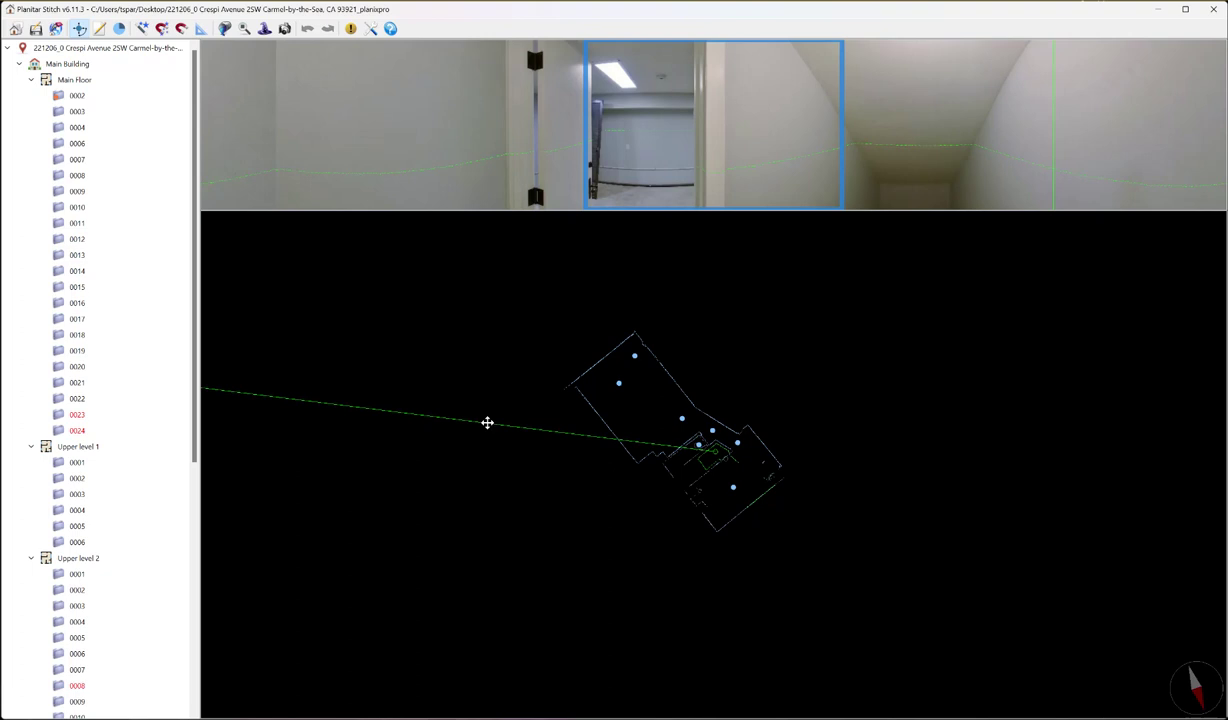